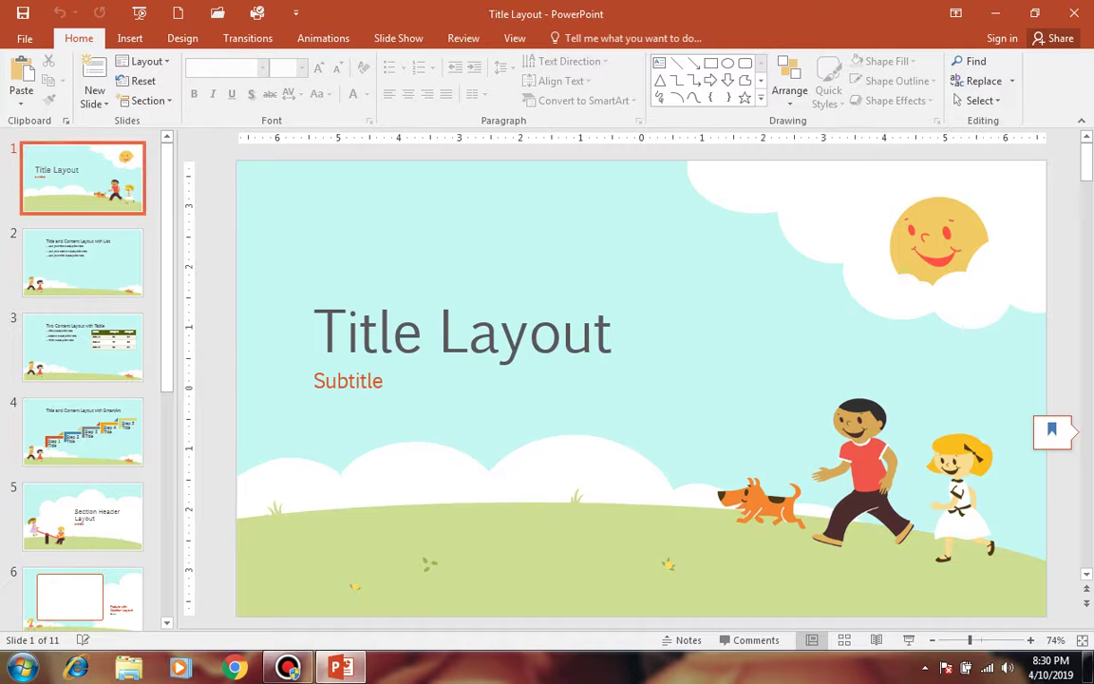
Step: Create a new Blank Presentation from the New page, then reopen the File menu
{"action": "key", "text": "alt+f"}
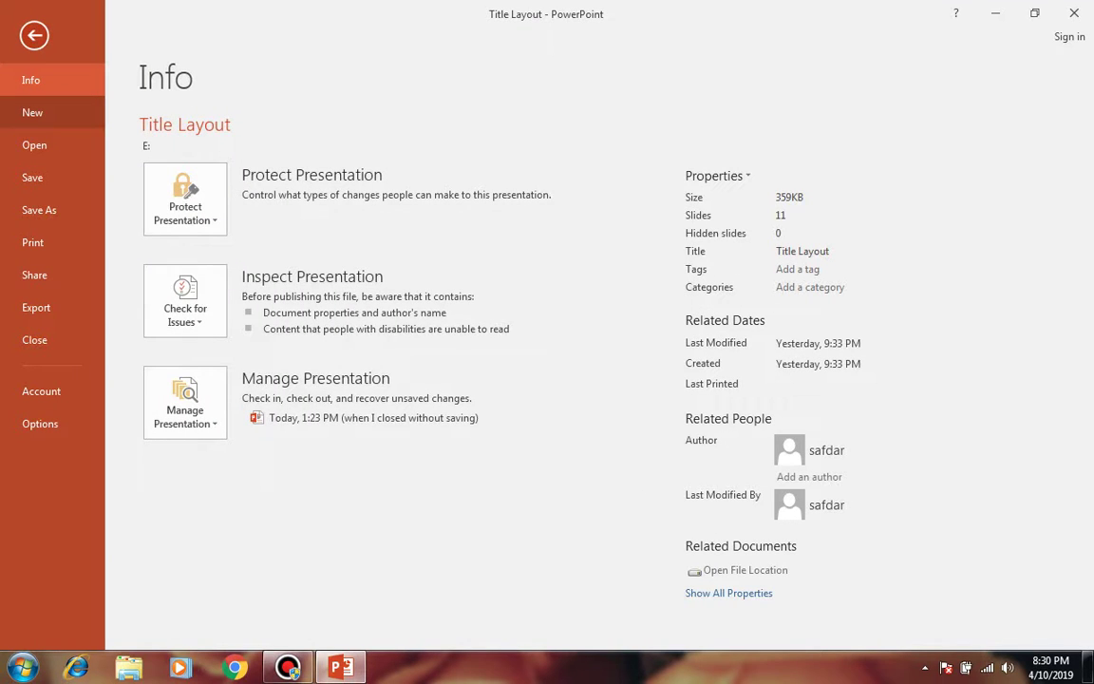
{"action": "left_click", "coordinate": [32, 112]}
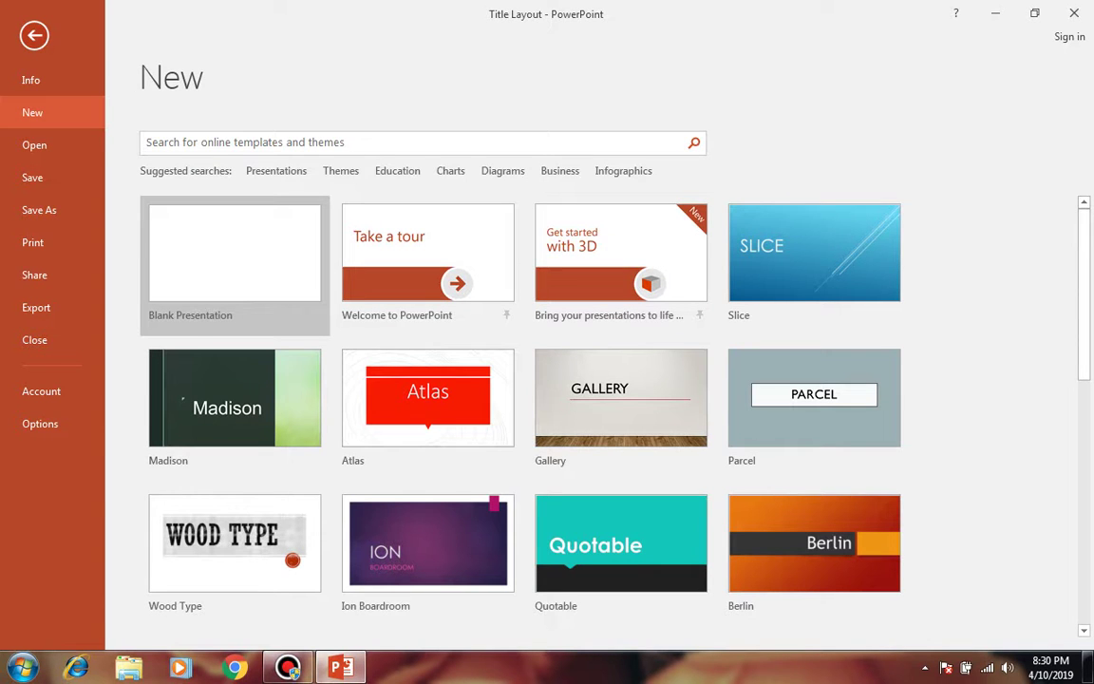
{"action": "left_click", "coordinate": [204, 290]}
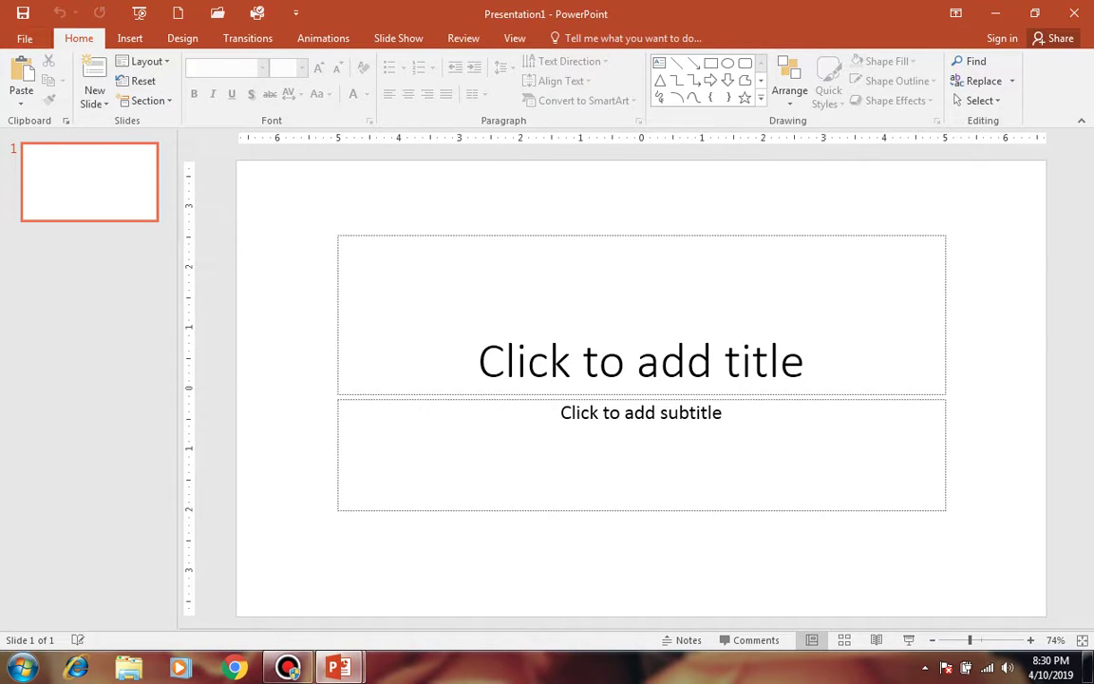
{"action": "left_click", "coordinate": [24, 38]}
Step: Create Presentation2 from the dark fourth colour variant of the Gallery theme
{"action": "left_click", "coordinate": [32, 112]}
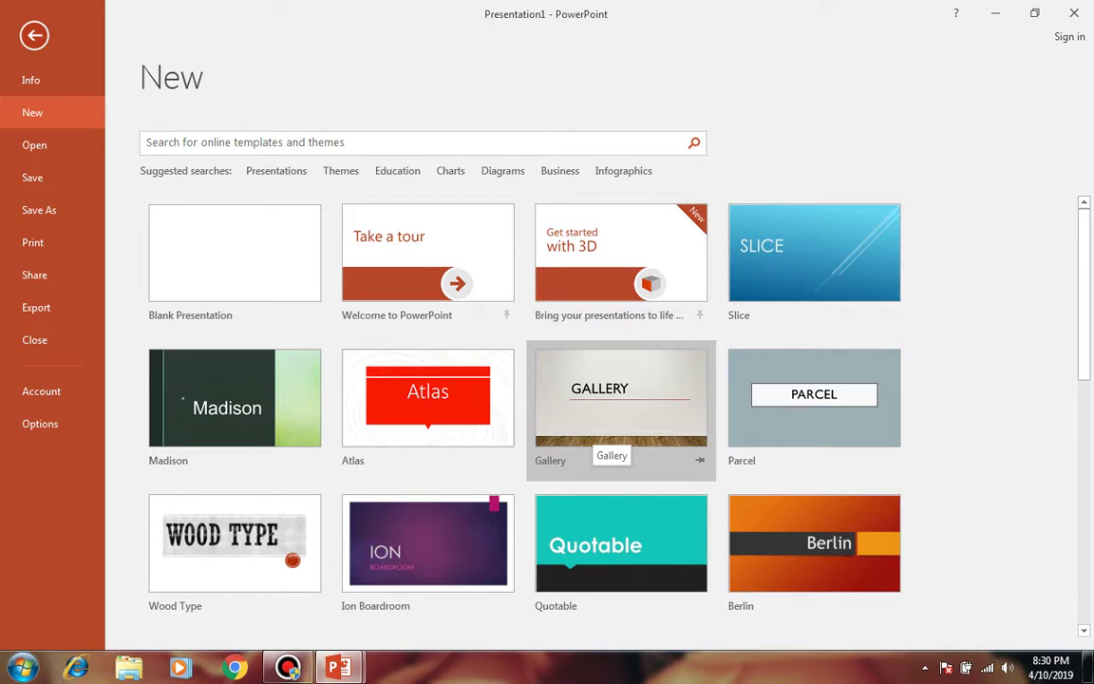
{"action": "left_click", "coordinate": [560, 413]}
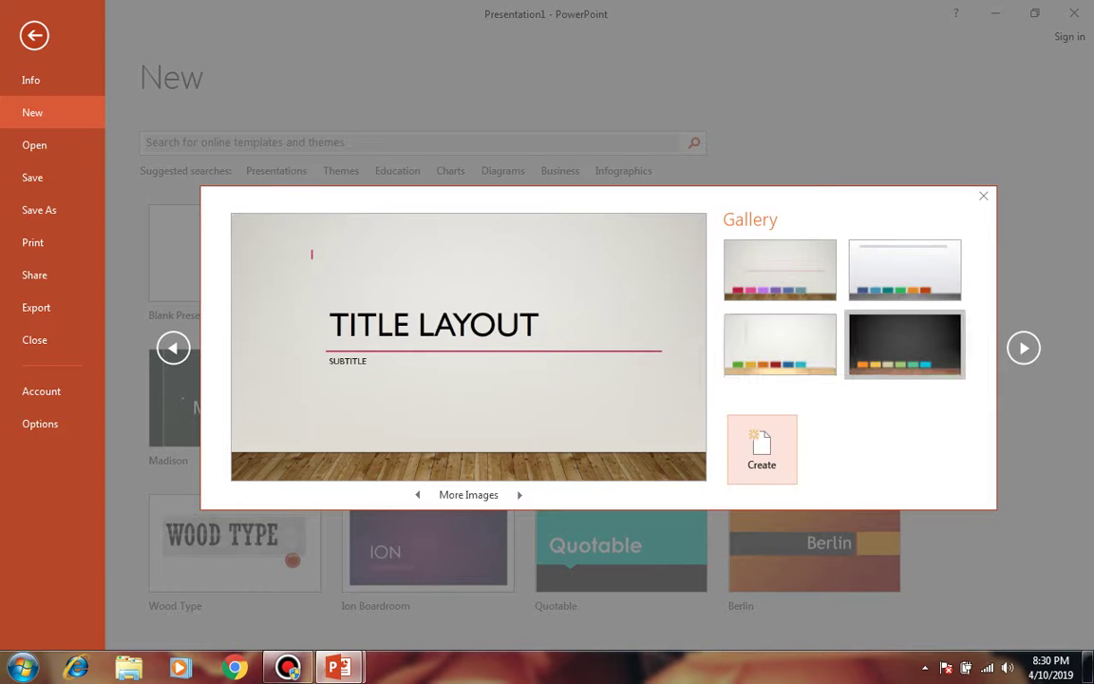
{"action": "left_click", "coordinate": [903, 344]}
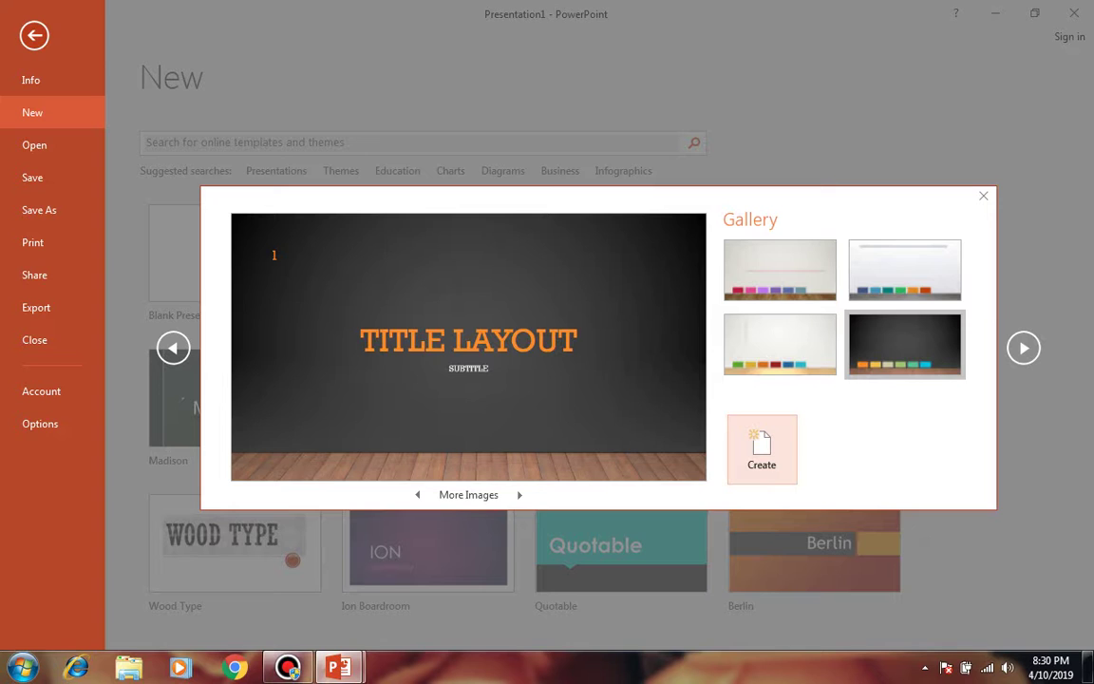
{"action": "left_click", "coordinate": [761, 448]}
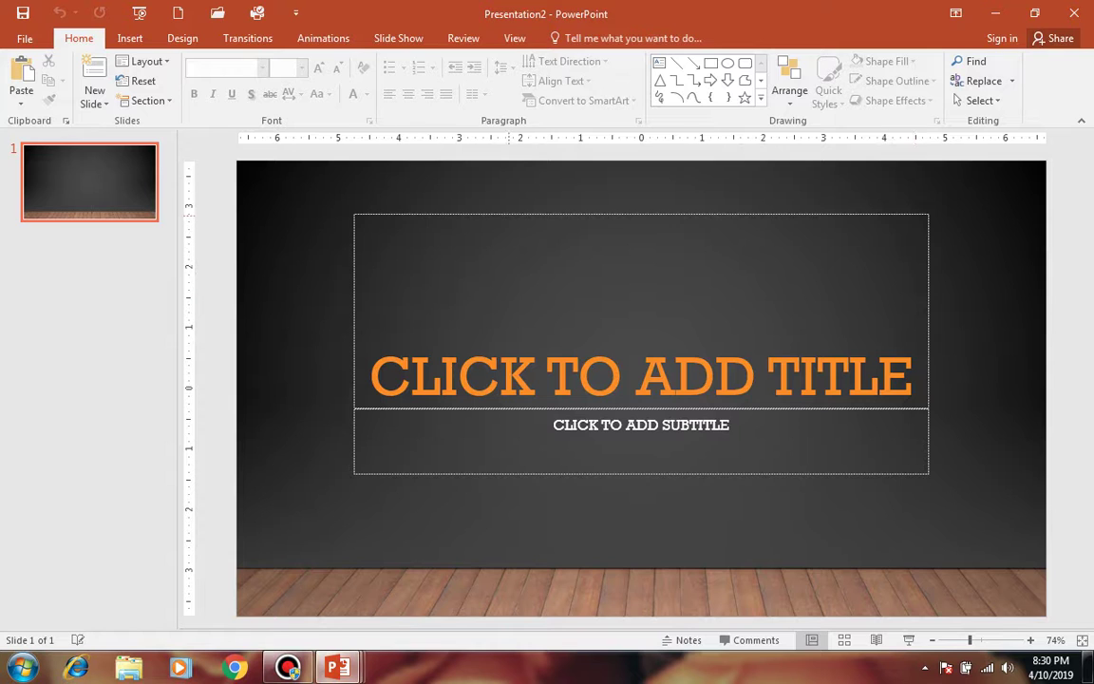
Step: Search the Presentations templates online and create Presentation3 from the Pitch deck template
{"action": "left_click", "coordinate": [25, 38]}
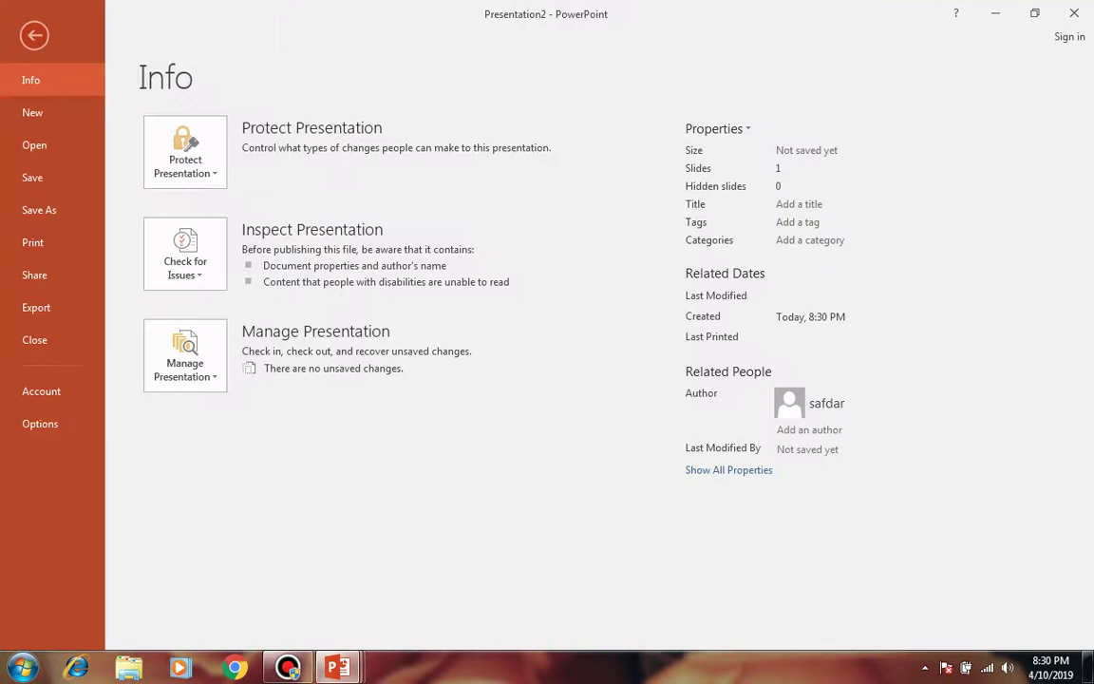
{"action": "left_click", "coordinate": [32, 112]}
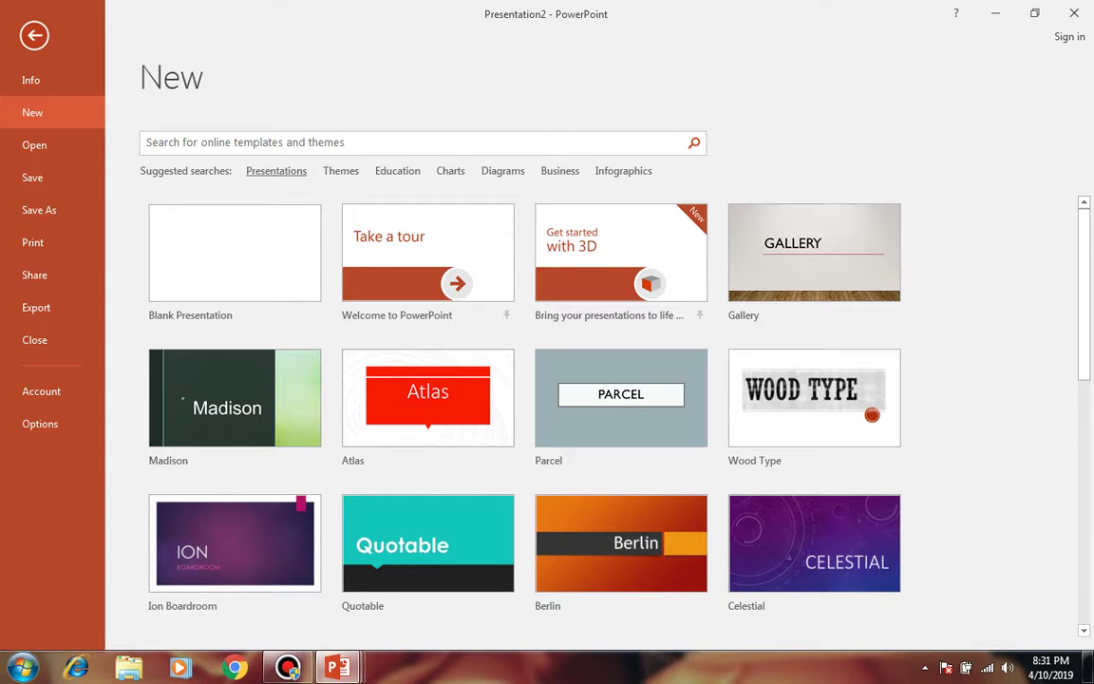
{"action": "left_click", "coordinate": [277, 170]}
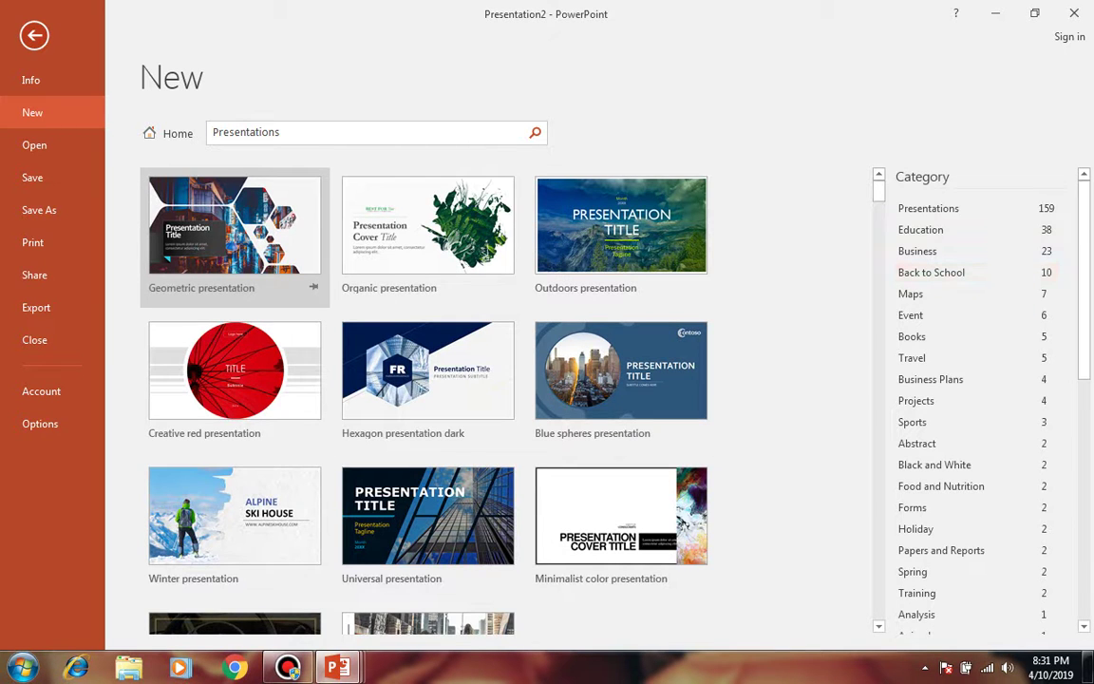
{"action": "scroll", "coordinate": [427, 380], "scroll_direction": "down", "scroll_amount": 5}
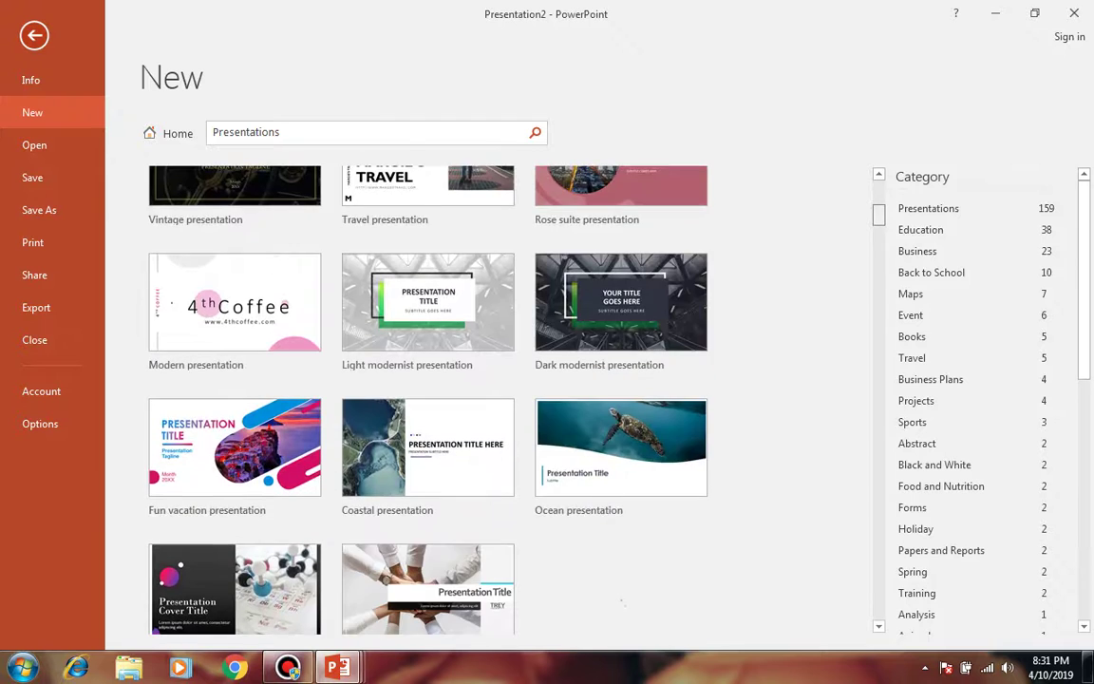
{"action": "scroll", "coordinate": [427, 380], "scroll_direction": "down", "scroll_amount": 5}
{"action": "scroll", "coordinate": [427, 380], "scroll_direction": "down", "scroll_amount": 2}
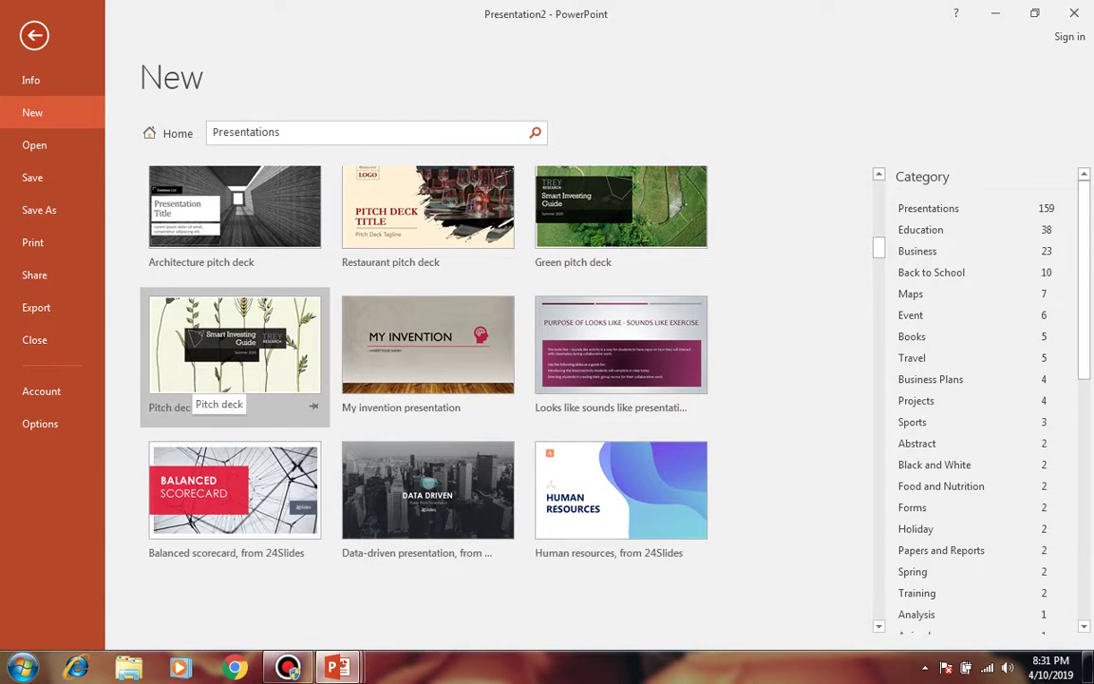
{"action": "left_click", "coordinate": [195, 384]}
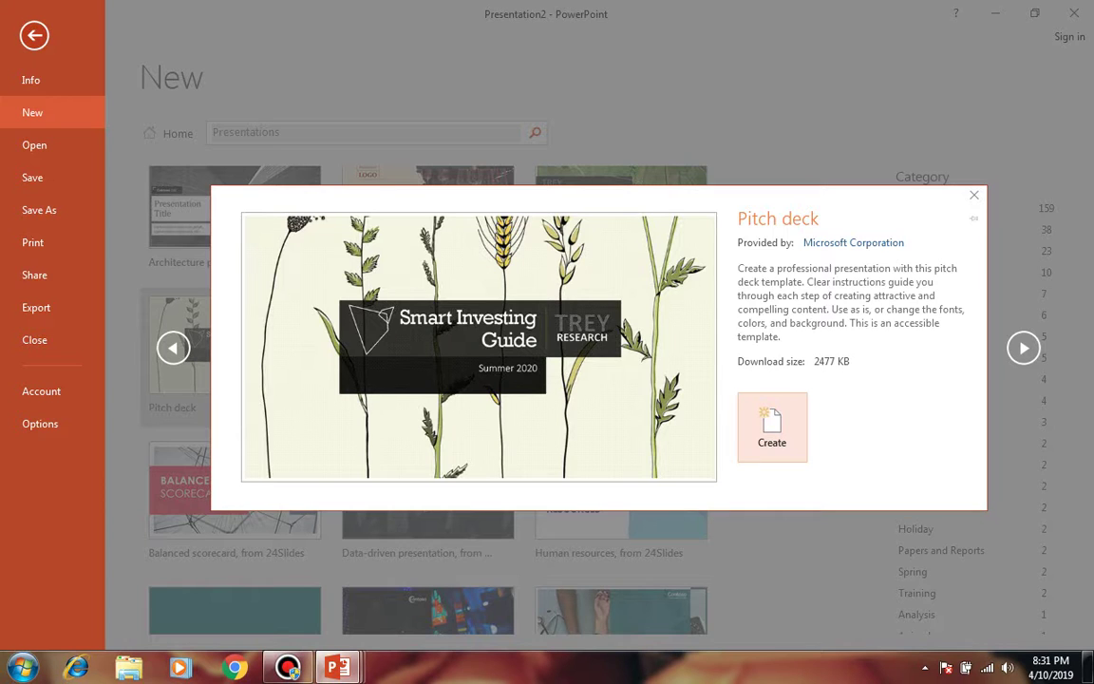
{"action": "left_click", "coordinate": [772, 427]}
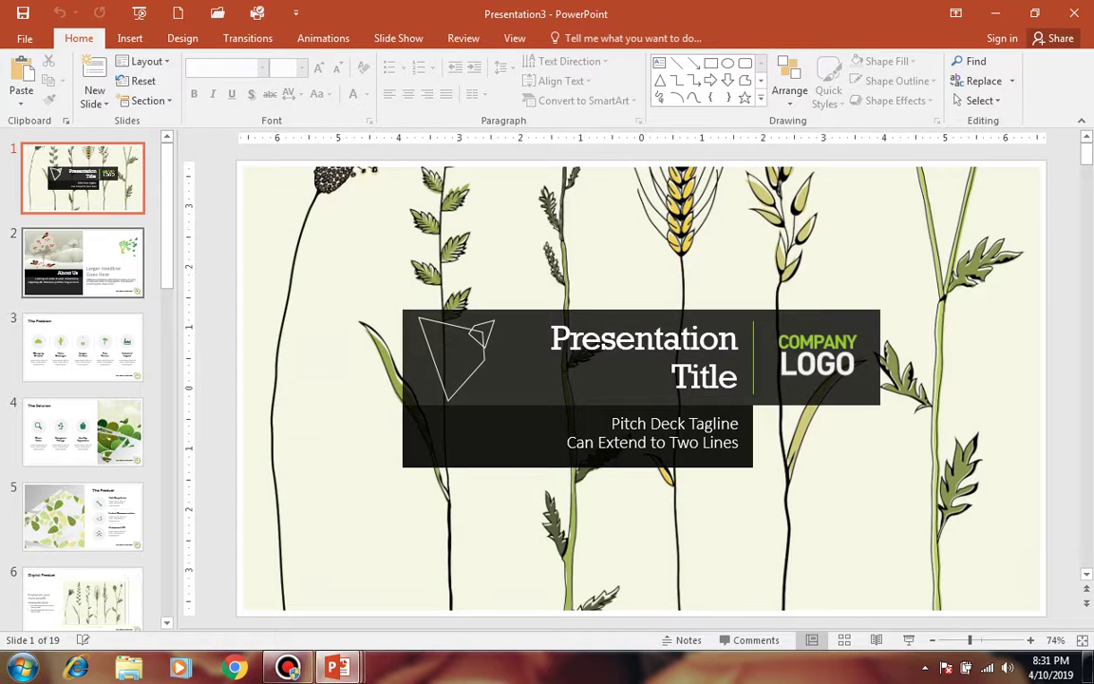
Step: Browse the pitch deck slides down to Financials and Competition, then switch to Presentation2
{"action": "key", "text": "Down"}
{"action": "key", "text": "Down"}
{"action": "key", "text": "Down"}
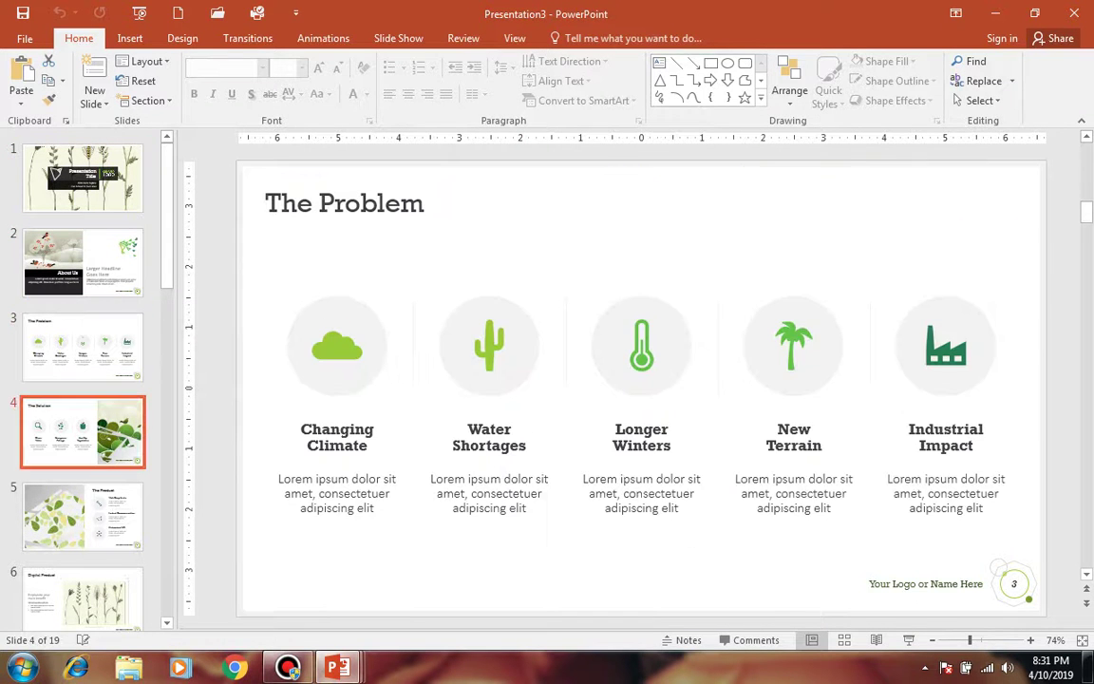
{"action": "key", "text": "Down"}
{"action": "key", "text": "Down"}
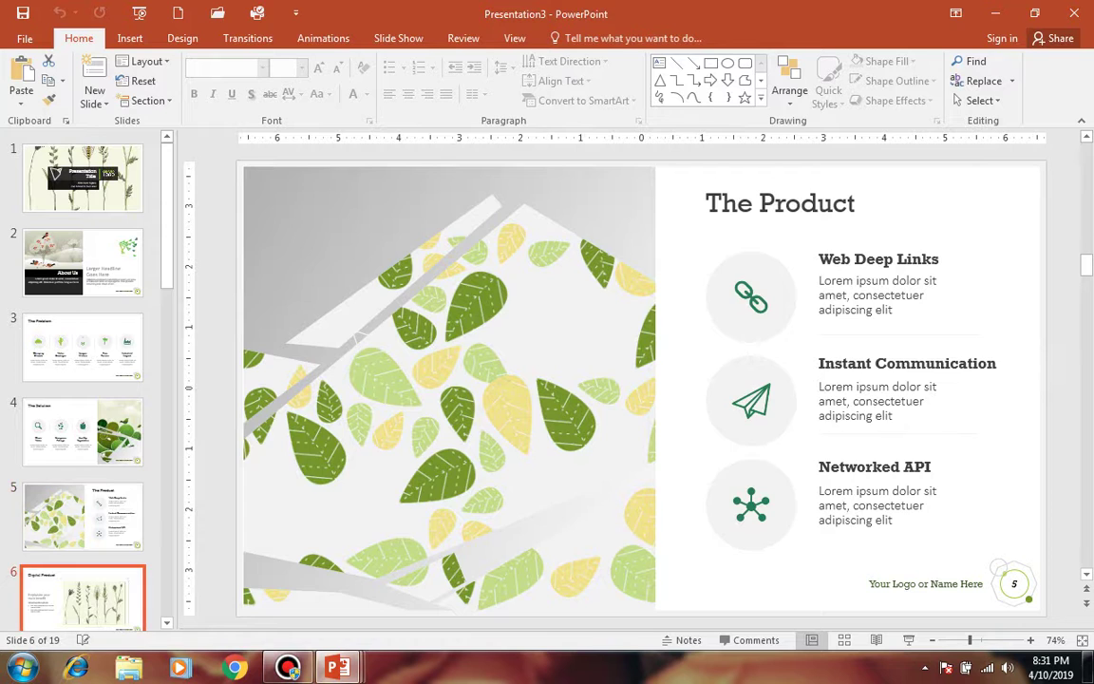
{"action": "scroll", "coordinate": [82, 379], "scroll_direction": "down", "scroll_amount": 4}
{"action": "scroll", "coordinate": [83, 380], "scroll_direction": "down", "scroll_amount": 4}
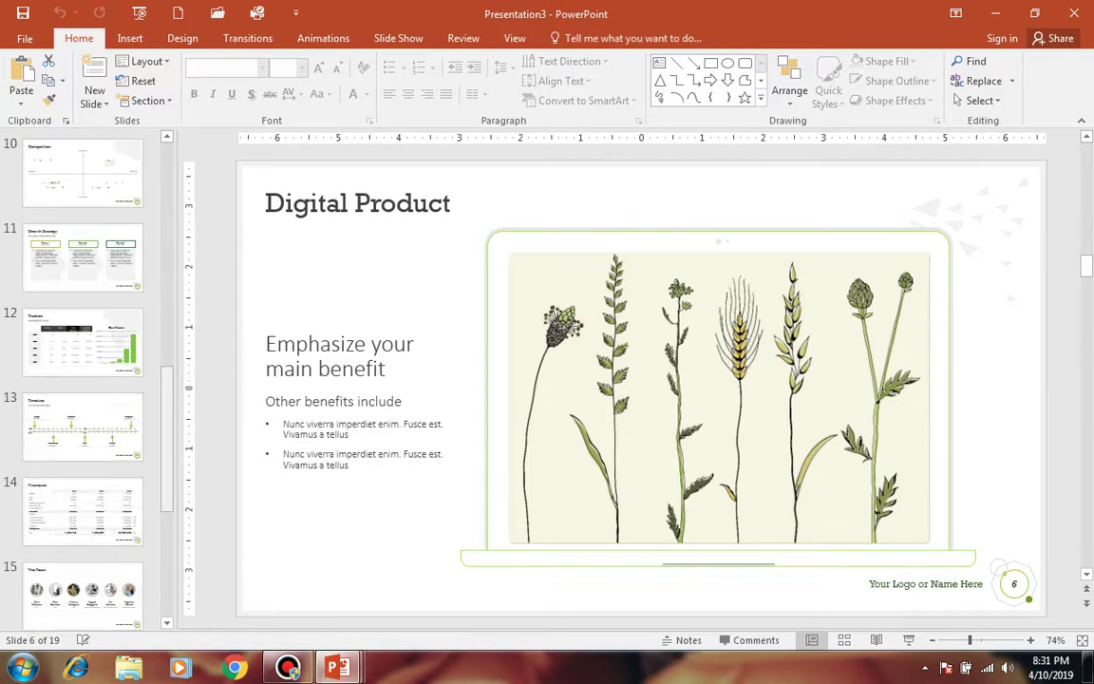
{"action": "left_click", "coordinate": [83, 425]}
{"action": "left_click", "coordinate": [82, 510]}
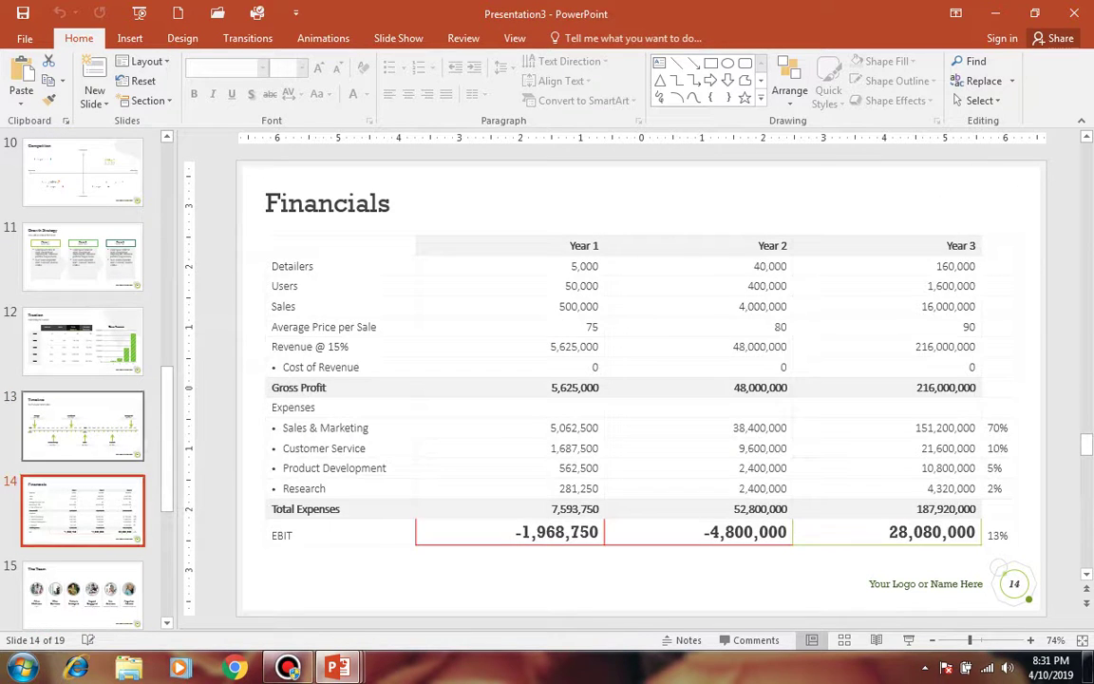
{"action": "key", "text": "Up"}
{"action": "key", "text": "Up"}
{"action": "key", "text": "Up"}
{"action": "key", "text": "Up"}
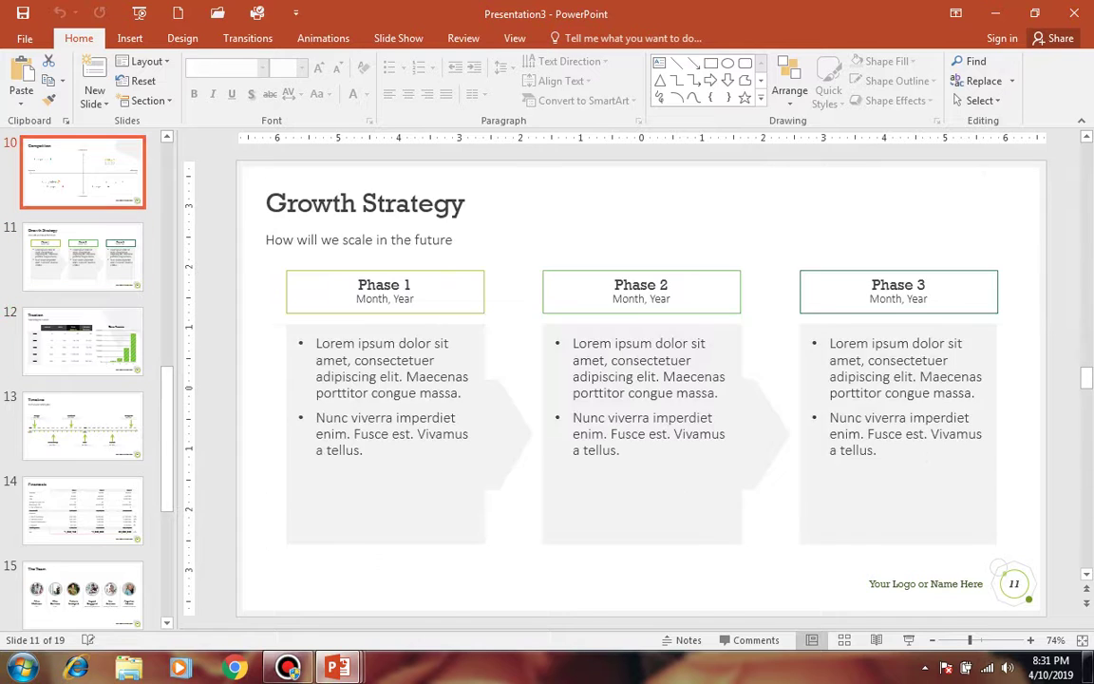
{"action": "scroll", "coordinate": [83, 380], "scroll_direction": "up", "scroll_amount": 6}
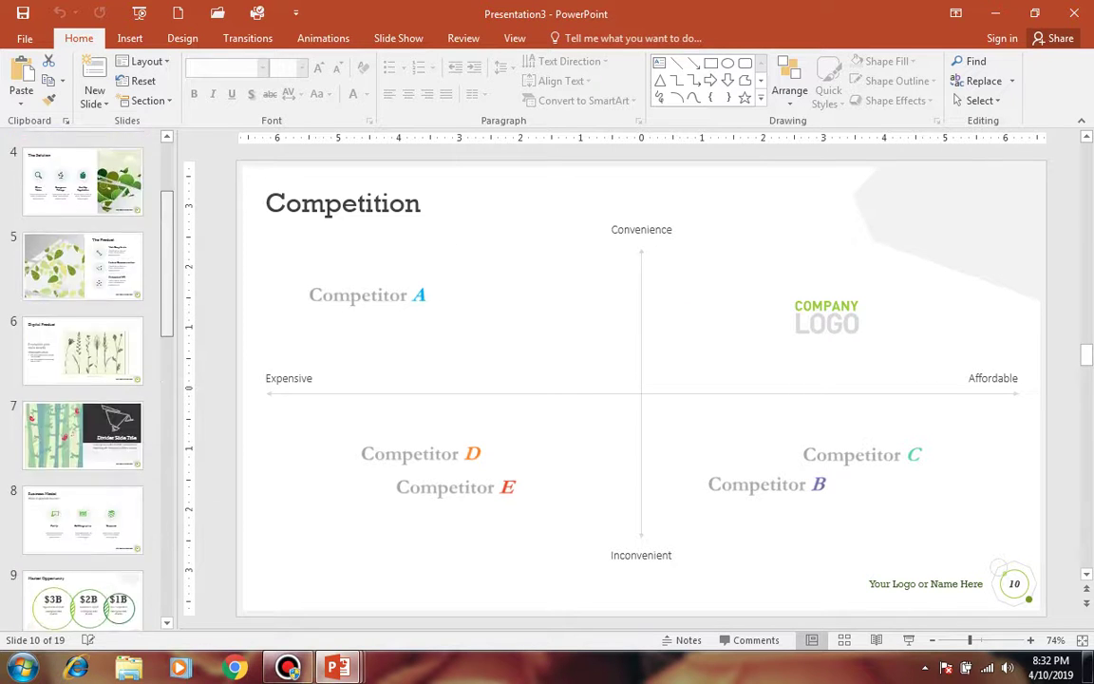
{"action": "scroll", "coordinate": [83, 379], "scroll_direction": "up", "scroll_amount": 3}
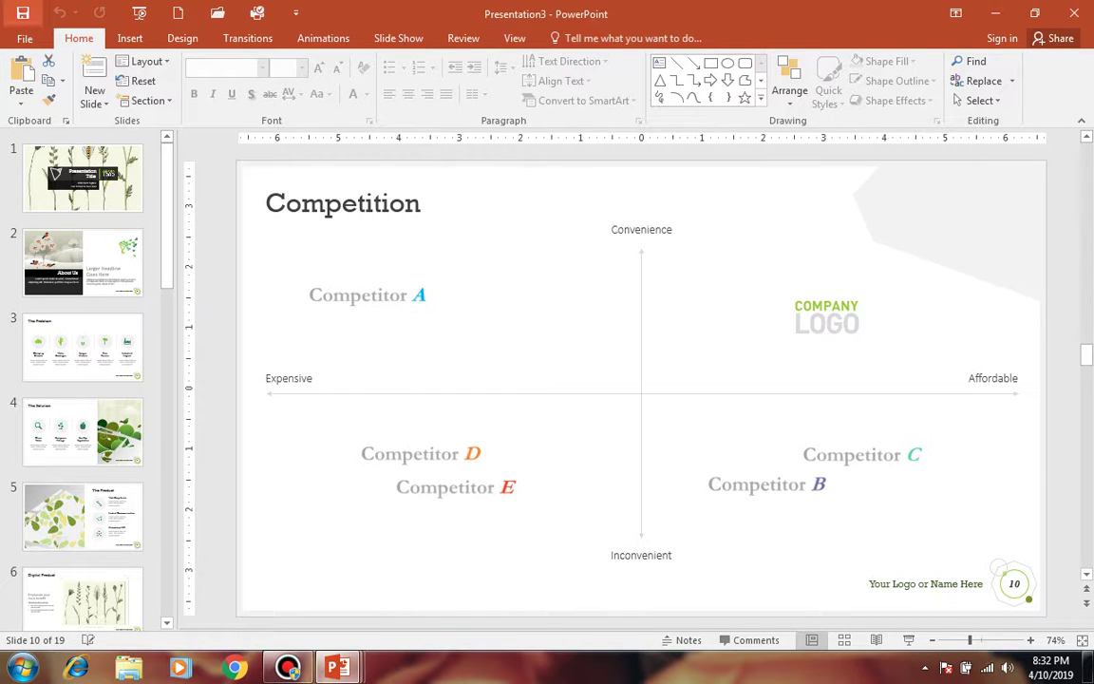
{"action": "key", "text": "alt+Tab"}
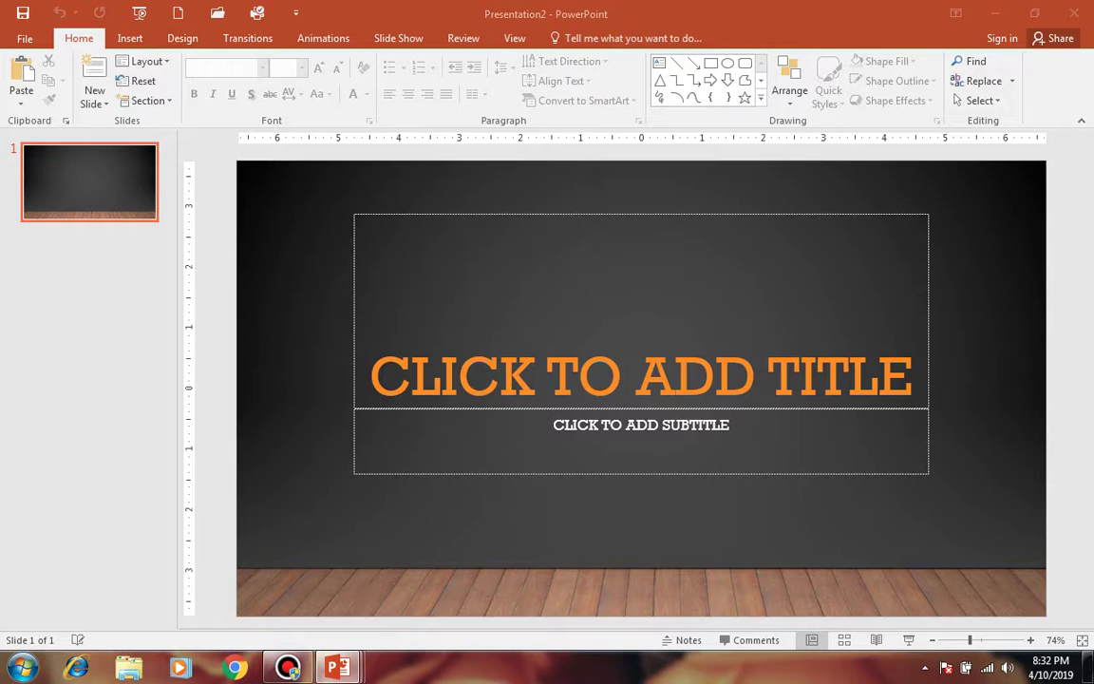
Step: Back in Presentation3, search online templates for 'Education' and preview the Education presentation template
{"action": "key", "text": "alt+Tab"}
{"action": "left_click", "coordinate": [24, 38]}
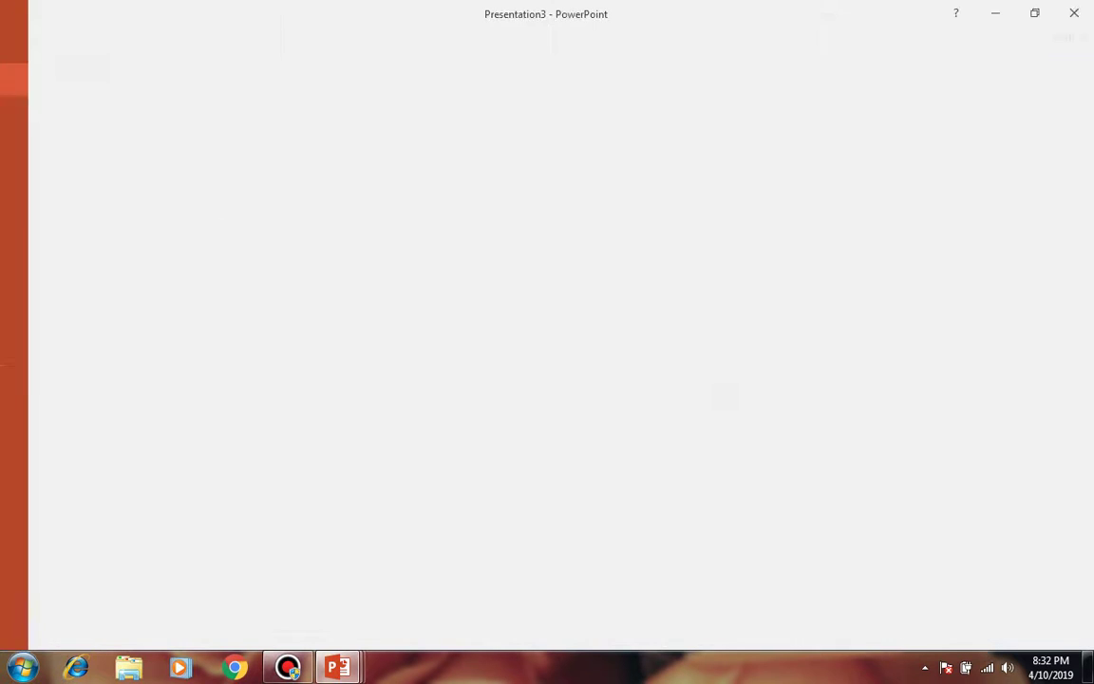
{"action": "left_click", "coordinate": [32, 112]}
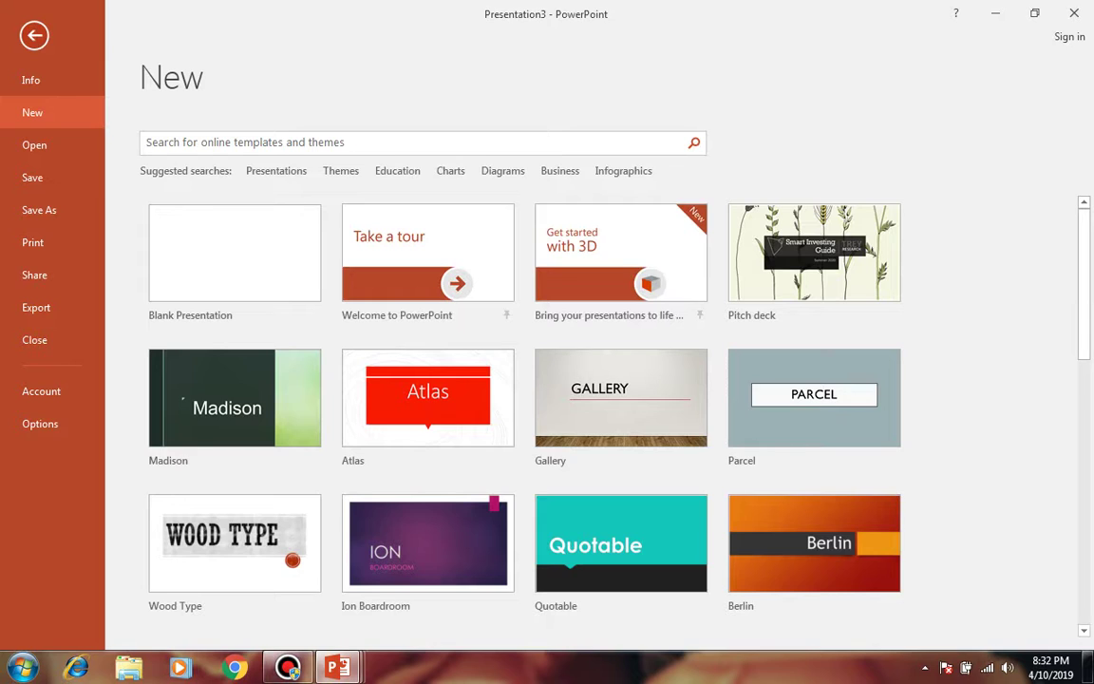
{"action": "left_click", "coordinate": [145, 141]}
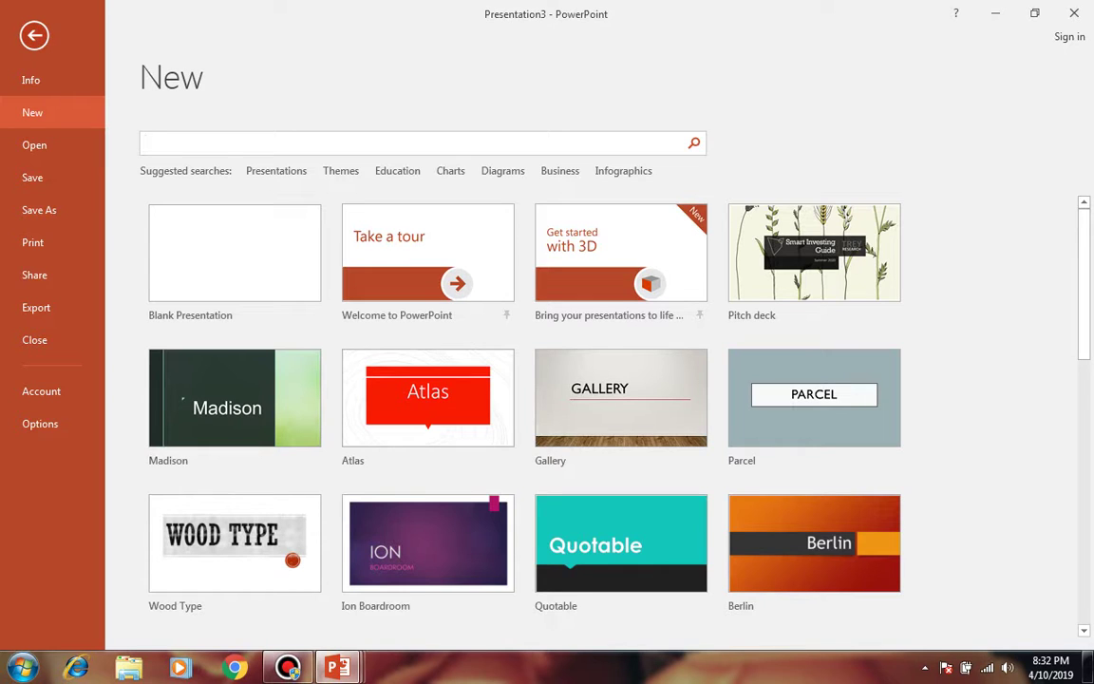
{"action": "type", "text": "Educ"}
{"action": "type", "text": "ation"}
{"action": "key", "text": "Return"}
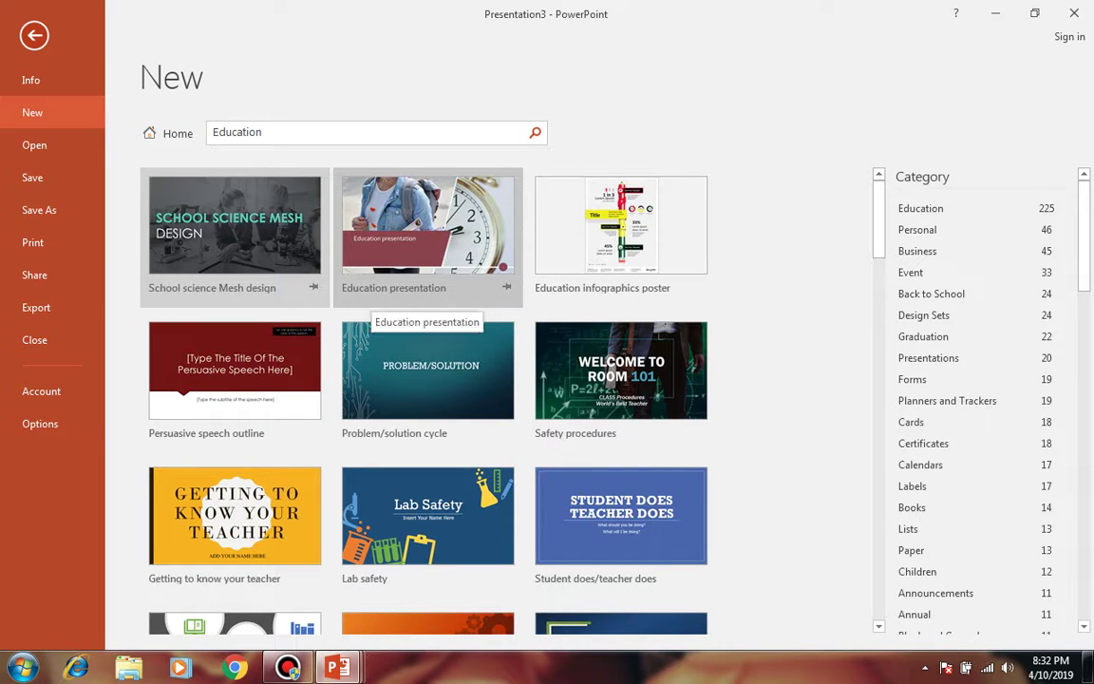
{"action": "left_click", "coordinate": [427, 228]}
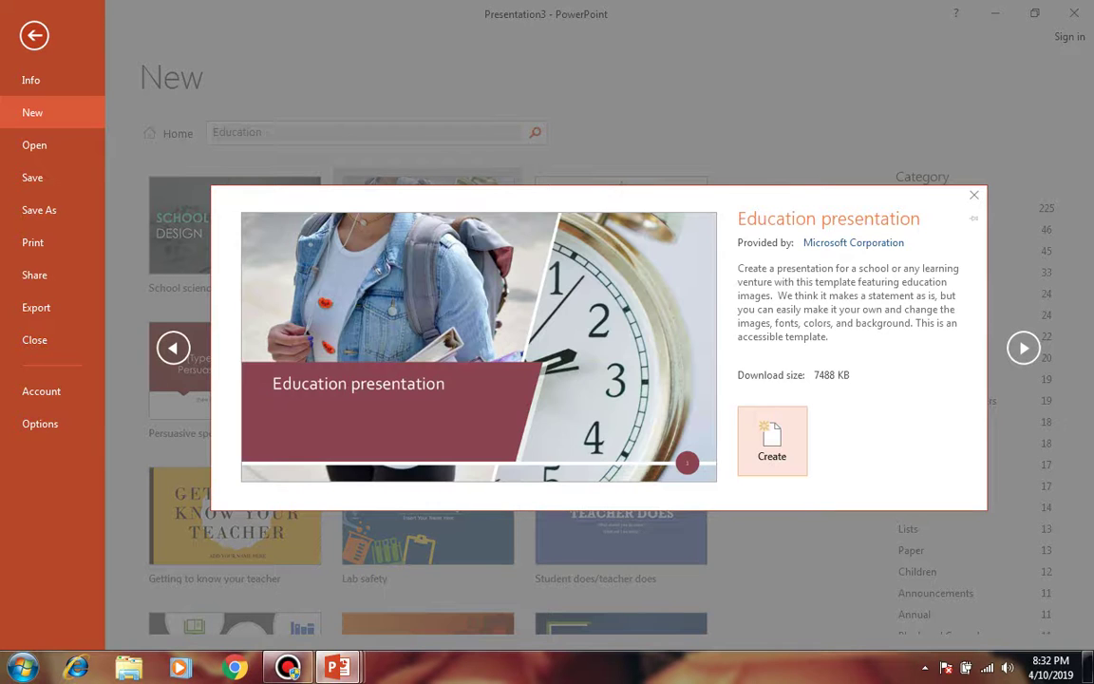
Step: Create Presentation4 from the Education template and step through its slides to slide 17
{"action": "left_click", "coordinate": [771, 438]}
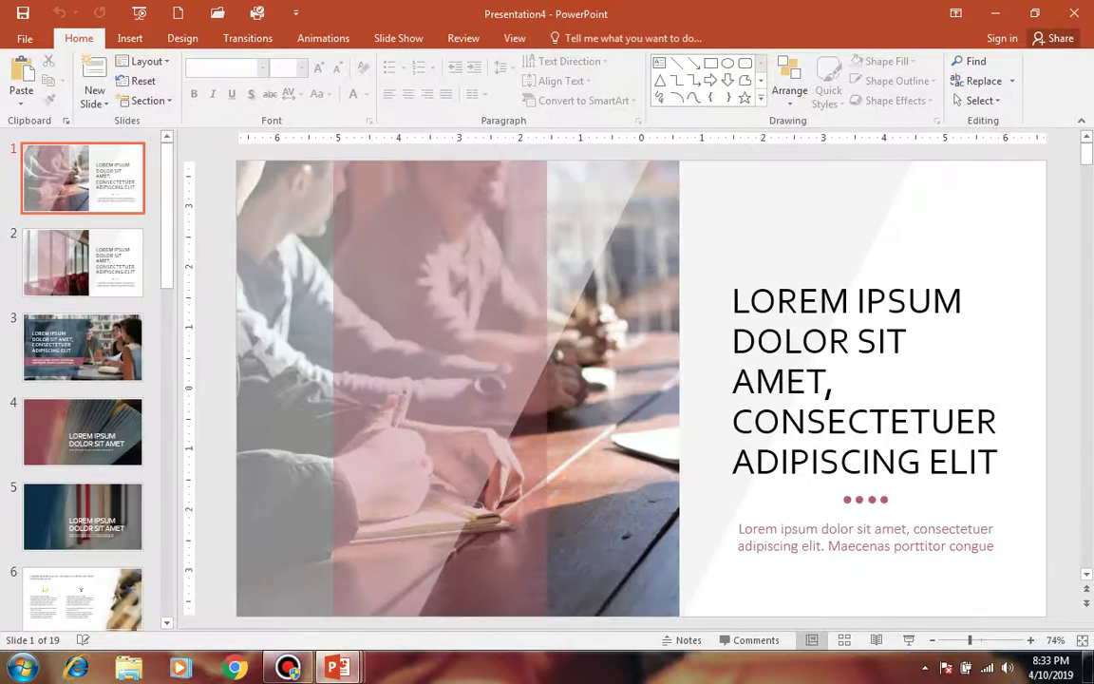
{"action": "left_click", "coordinate": [85, 261]}
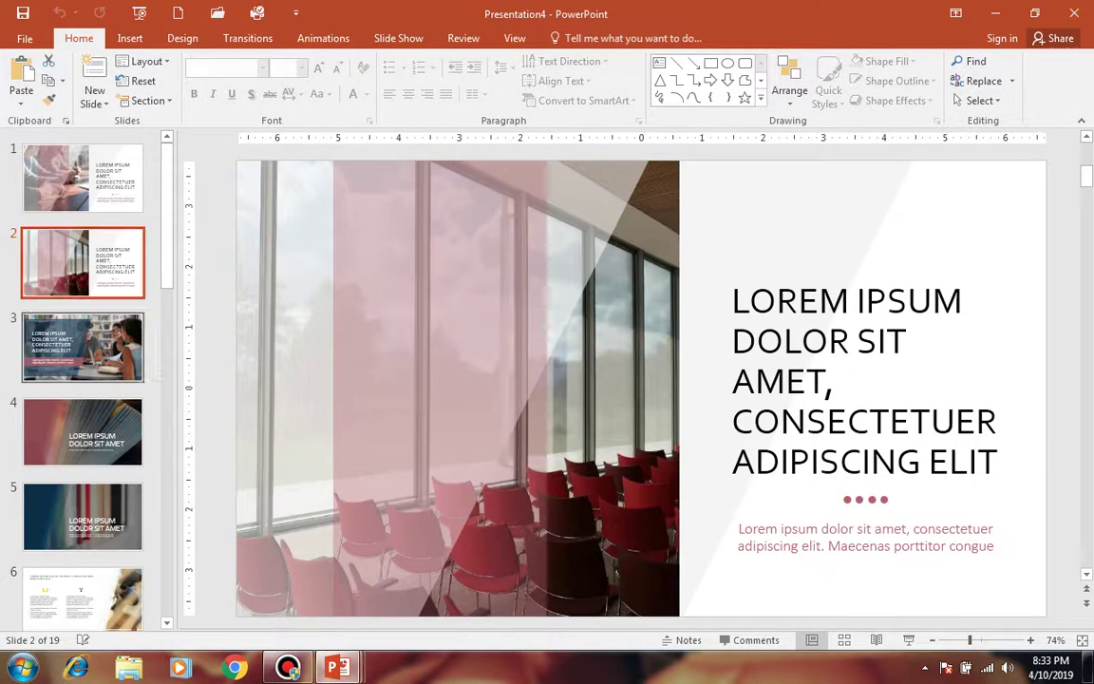
{"action": "key", "text": "Down"}
{"action": "key", "text": "Down"}
{"action": "key", "text": "Down"}
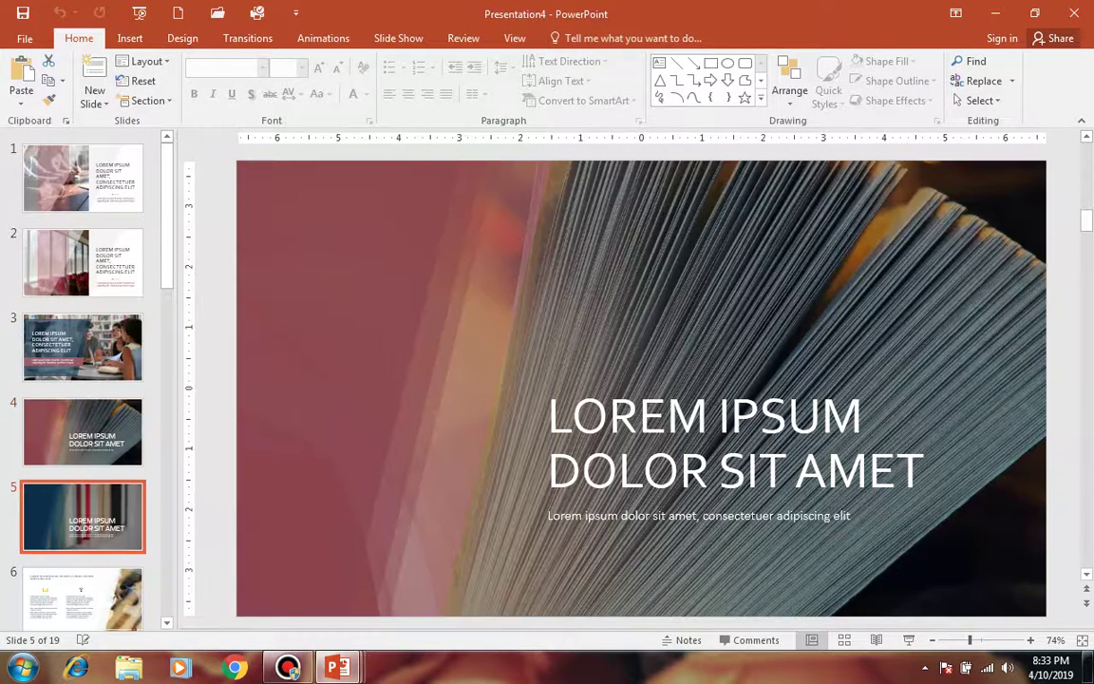
{"action": "key", "text": "Down"}
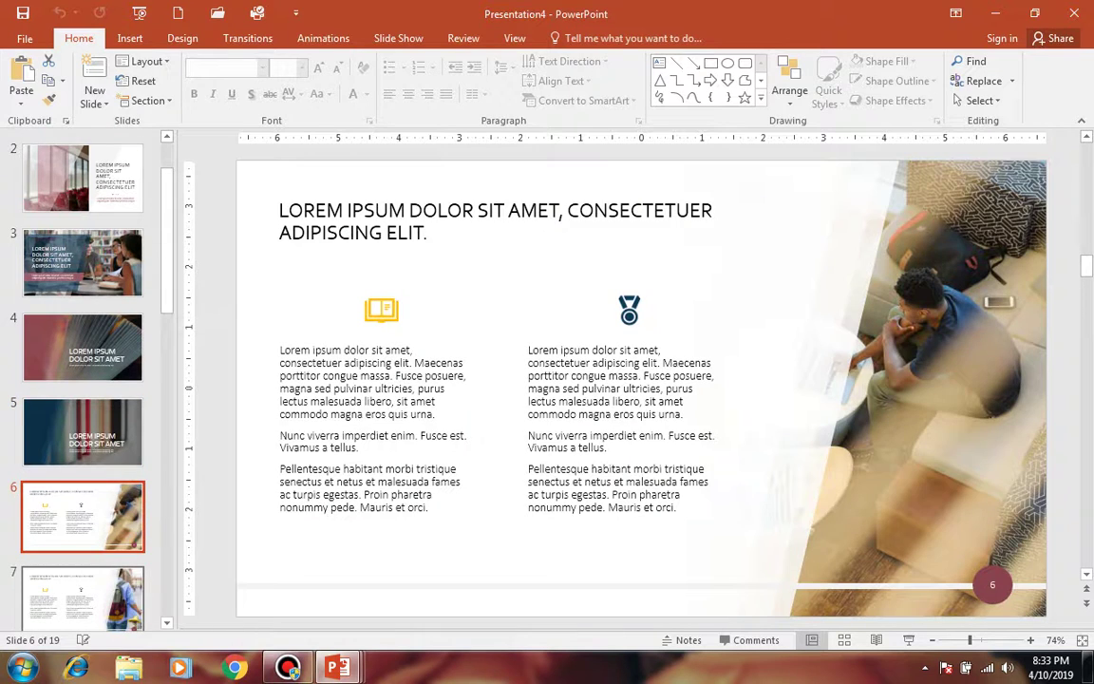
{"action": "key", "text": "Down"}
{"action": "key", "text": "Down"}
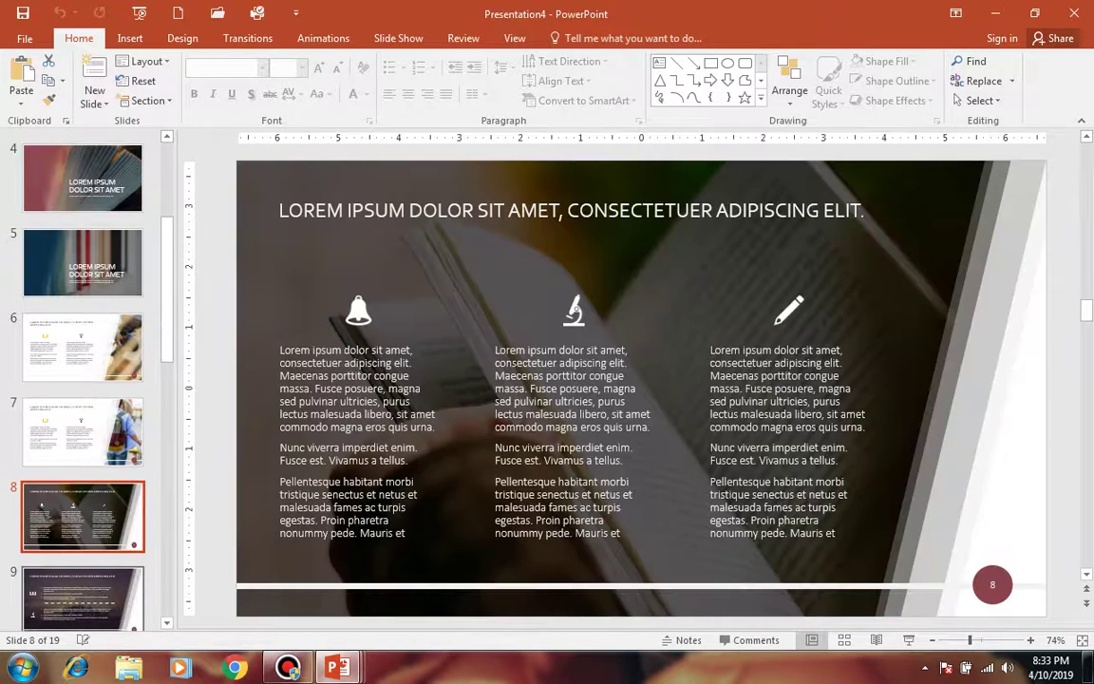
{"action": "key", "text": "Down"}
{"action": "key", "text": "Down"}
{"action": "key", "text": "Down"}
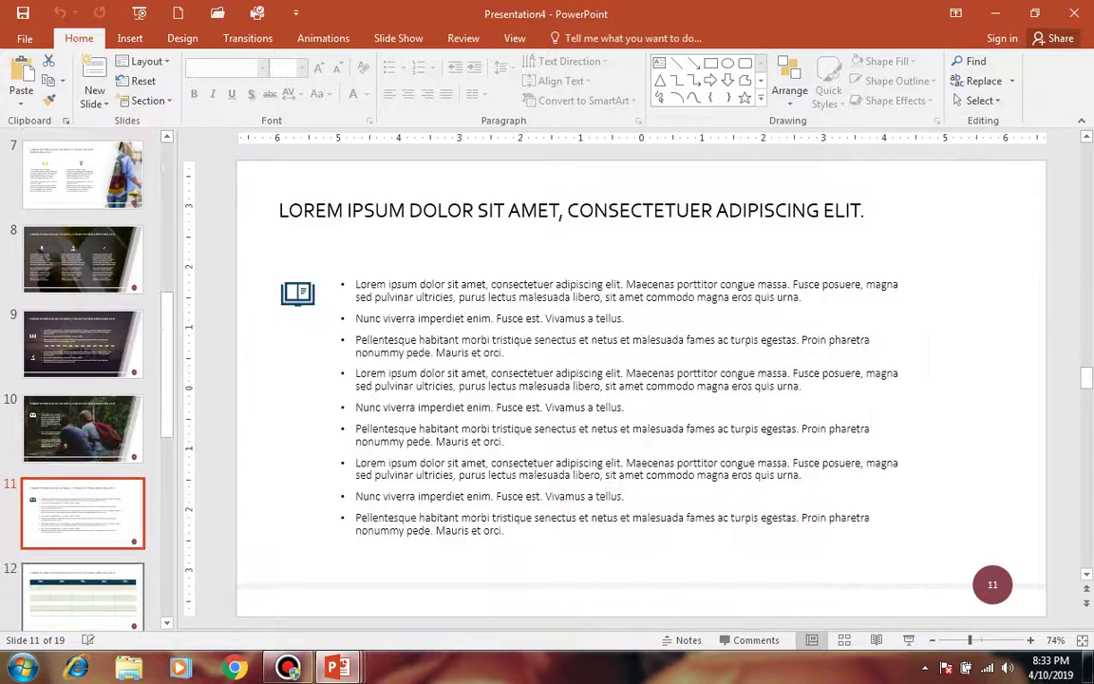
{"action": "key", "text": "Down"}
{"action": "key", "text": "Down"}
{"action": "key", "text": "Down"}
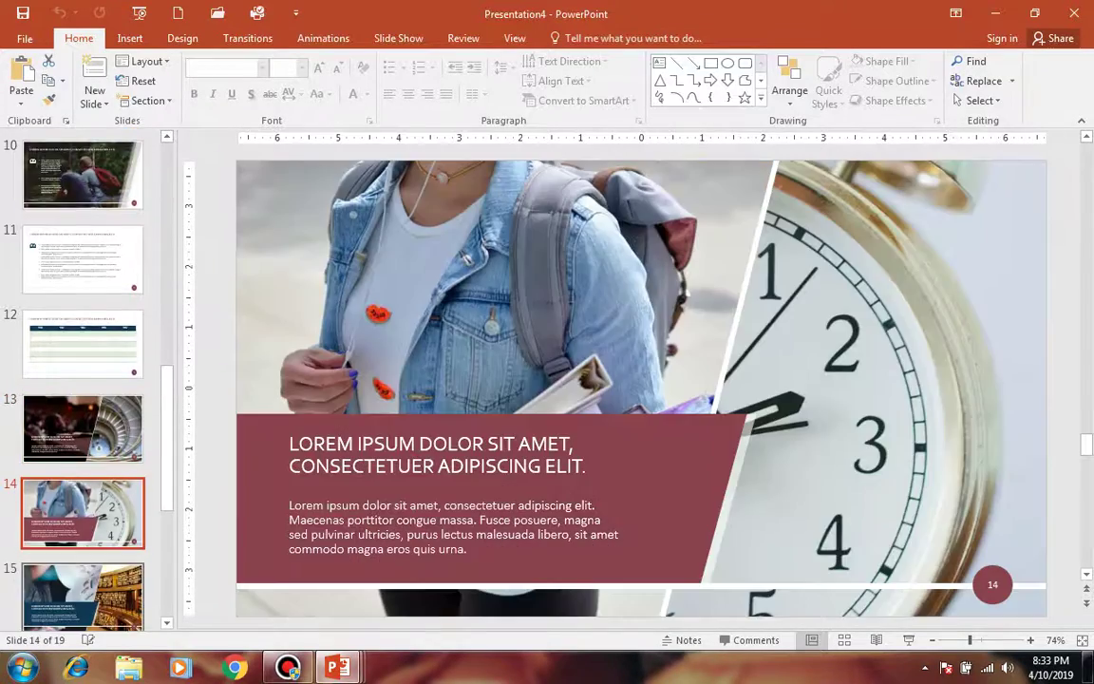
{"action": "key", "text": "Down"}
{"action": "key", "text": "Down"}
{"action": "key", "text": "Down"}
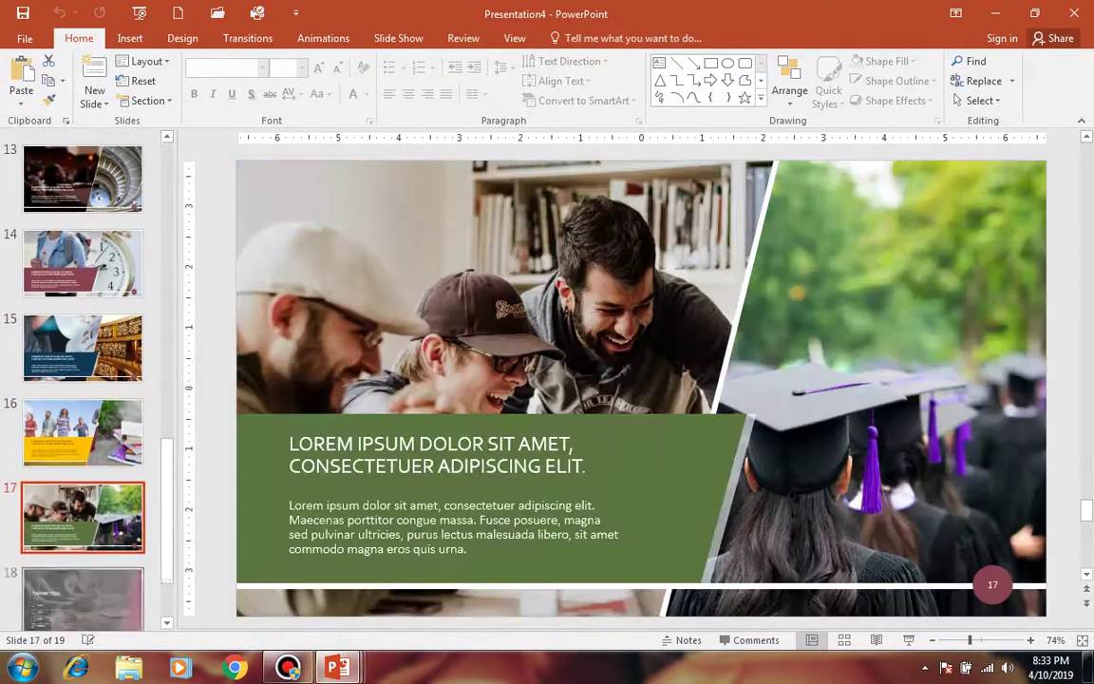
{"action": "key", "text": "Down"}
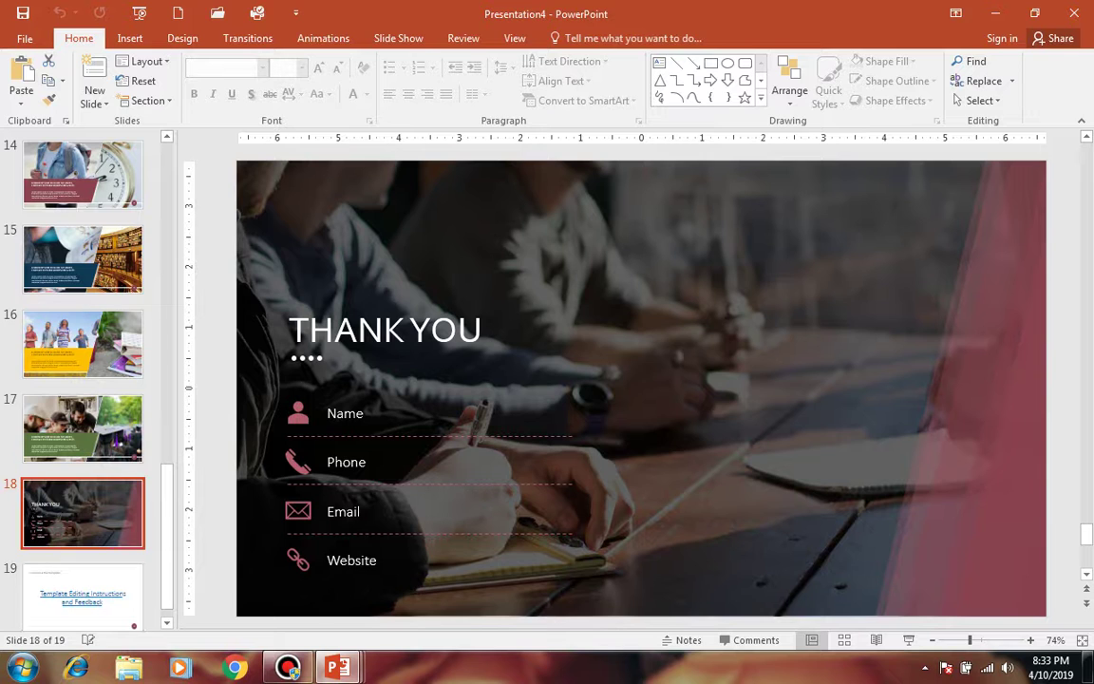
Step: Switch to the other presentation and back, then show the Education deck's Info page
{"action": "key", "text": "alt+Tab"}
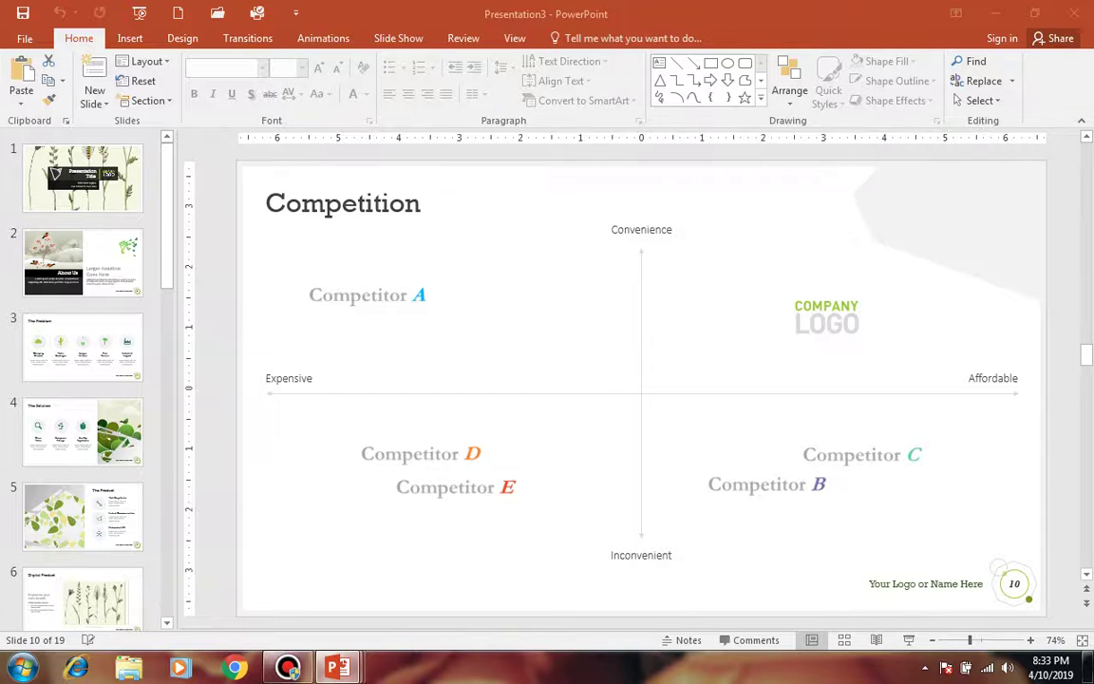
{"action": "key", "text": "alt+Tab"}
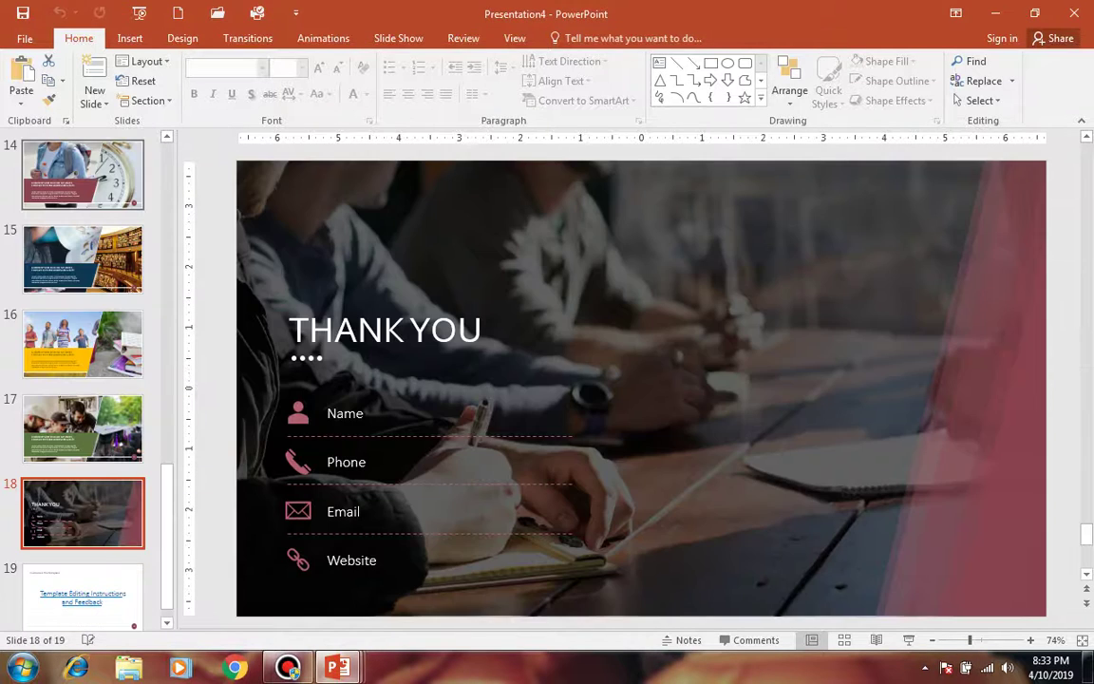
{"action": "key", "text": "alt+f"}
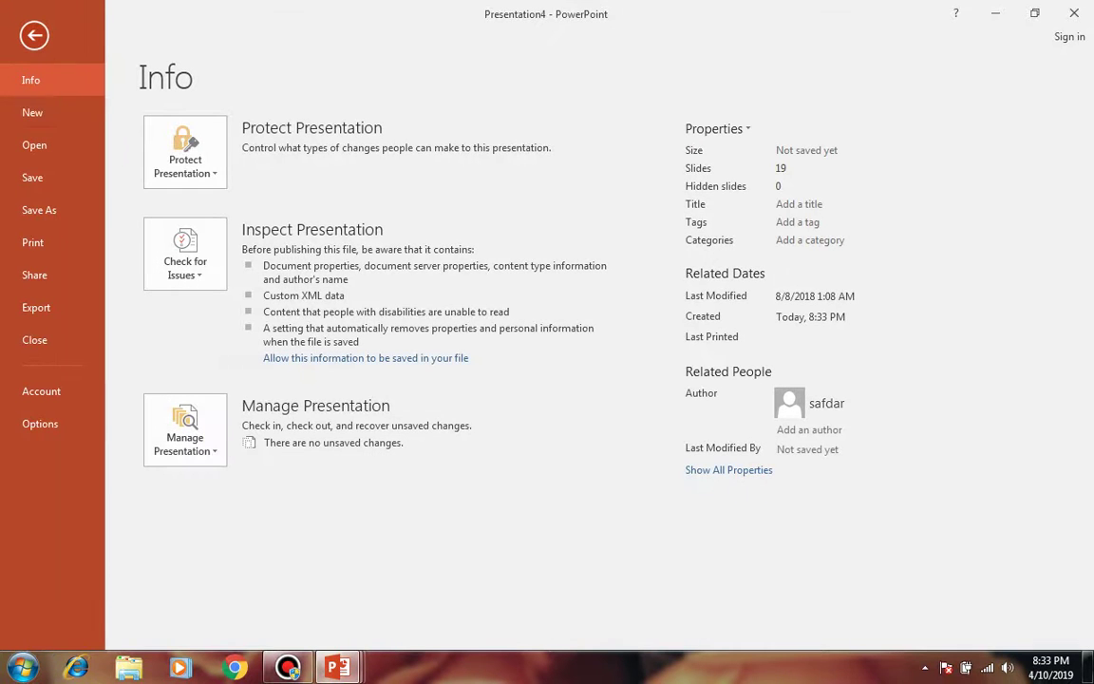
Step: Search the Charts templates online and scroll through the results and category list
{"action": "key", "text": "Down"}
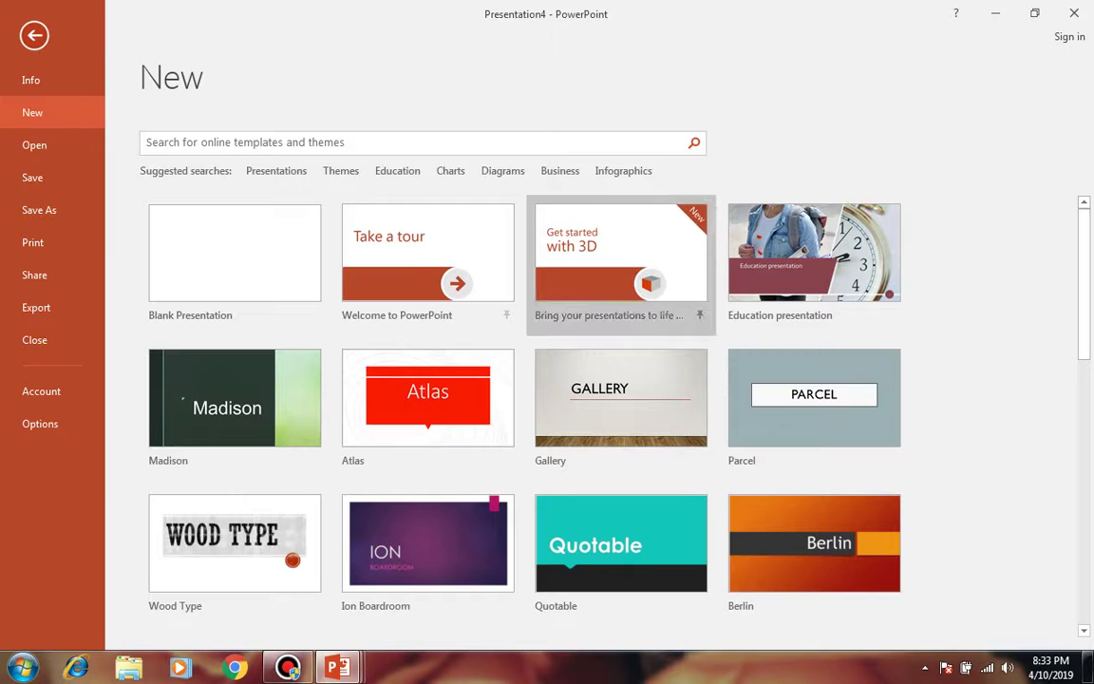
{"action": "left_click", "coordinate": [450, 170]}
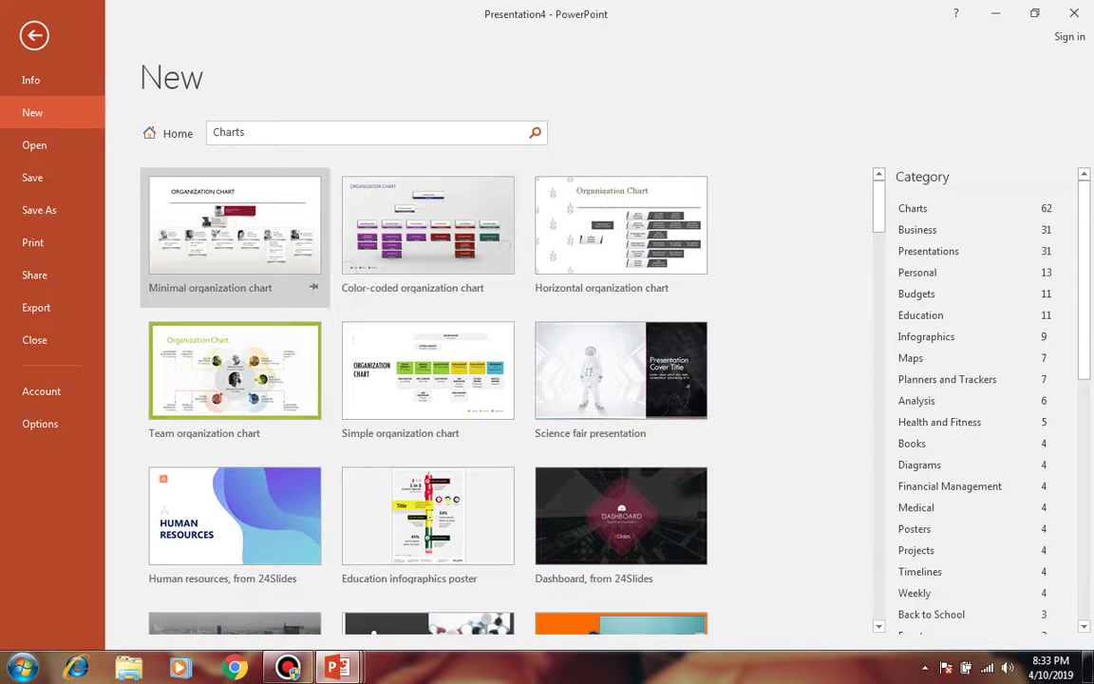
{"action": "scroll", "coordinate": [428, 399], "scroll_direction": "down", "scroll_amount": 2}
{"action": "scroll", "coordinate": [427, 399], "scroll_direction": "down", "scroll_amount": 10}
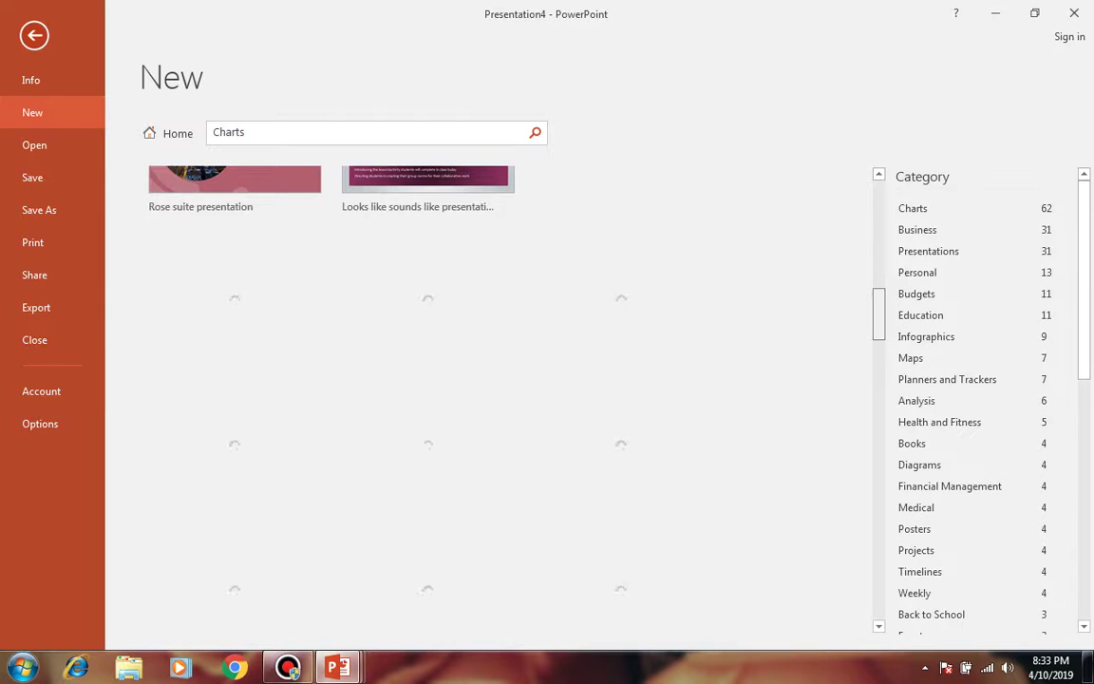
{"action": "scroll", "coordinate": [428, 399], "scroll_direction": "up", "scroll_amount": 1}
{"action": "scroll", "coordinate": [428, 399], "scroll_direction": "up", "scroll_amount": 2}
{"action": "scroll", "coordinate": [427, 398], "scroll_direction": "up", "scroll_amount": 2}
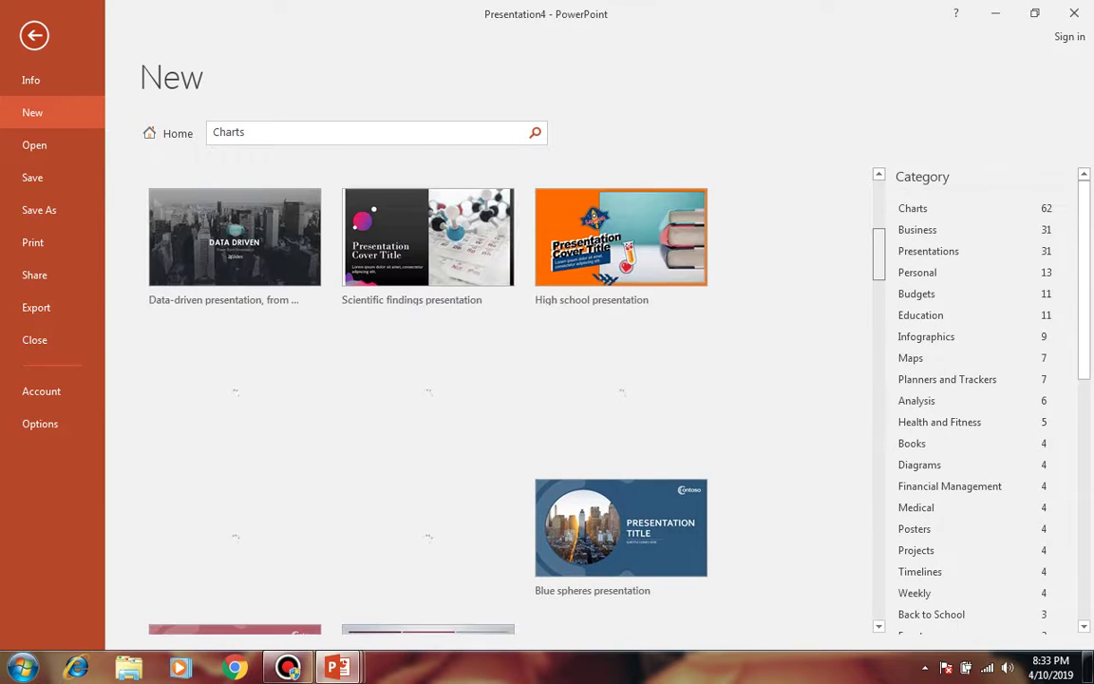
{"action": "scroll", "coordinate": [427, 399], "scroll_direction": "up", "scroll_amount": 3}
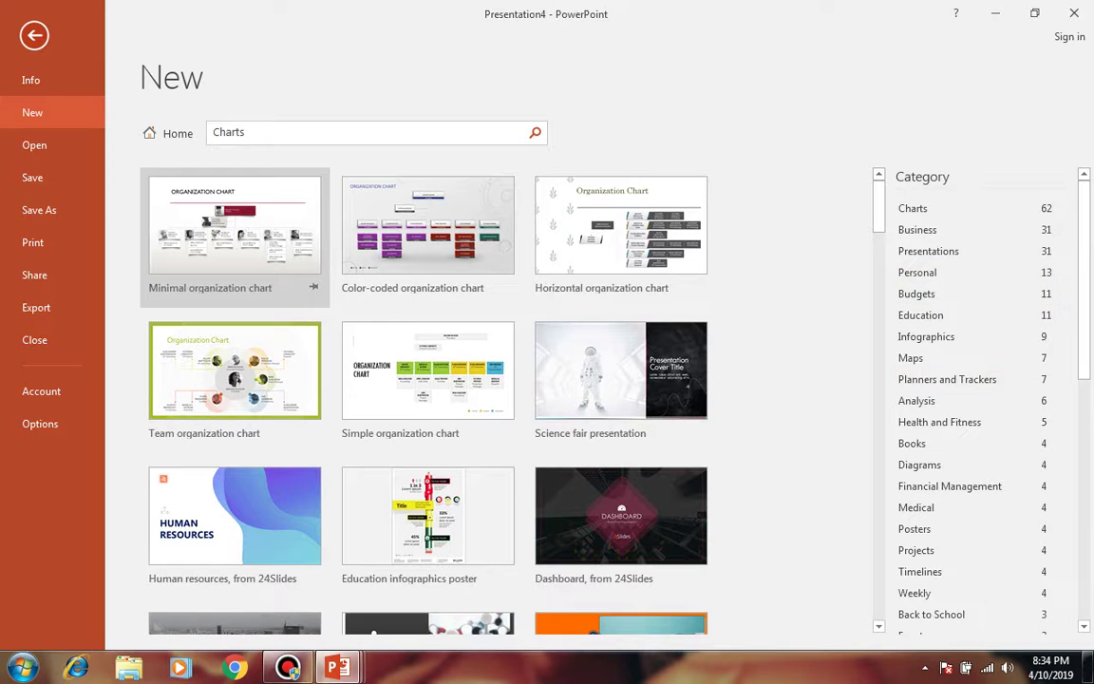
{"action": "scroll", "coordinate": [968, 434], "scroll_direction": "down", "scroll_amount": 3}
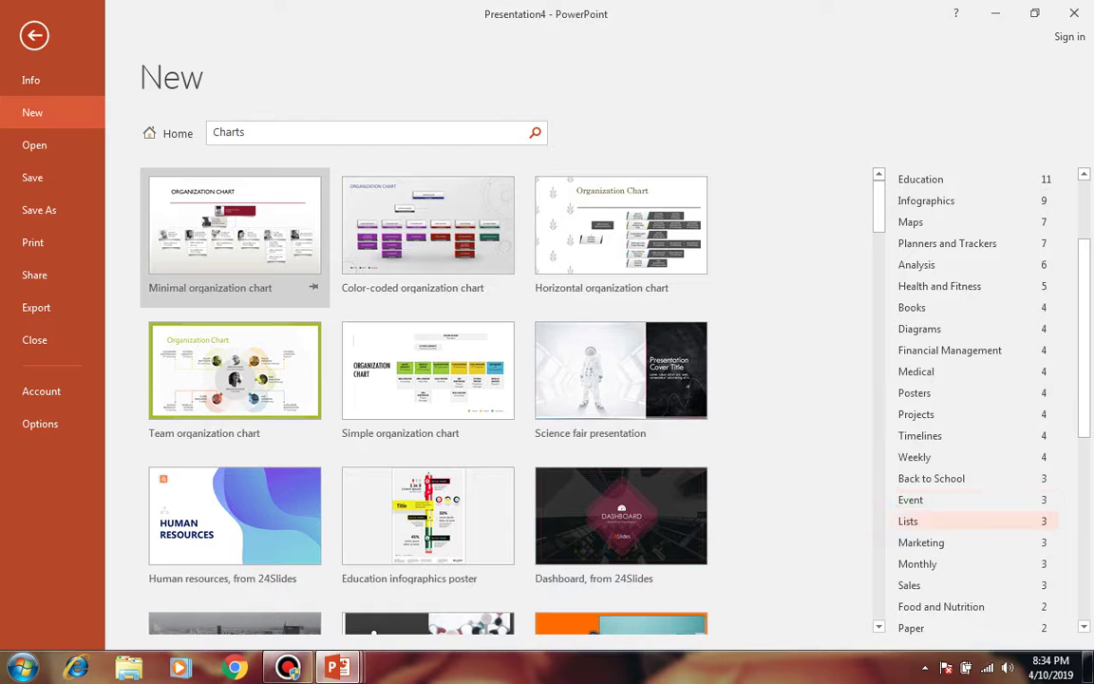
{"action": "scroll", "coordinate": [950, 520], "scroll_direction": "down", "scroll_amount": 4}
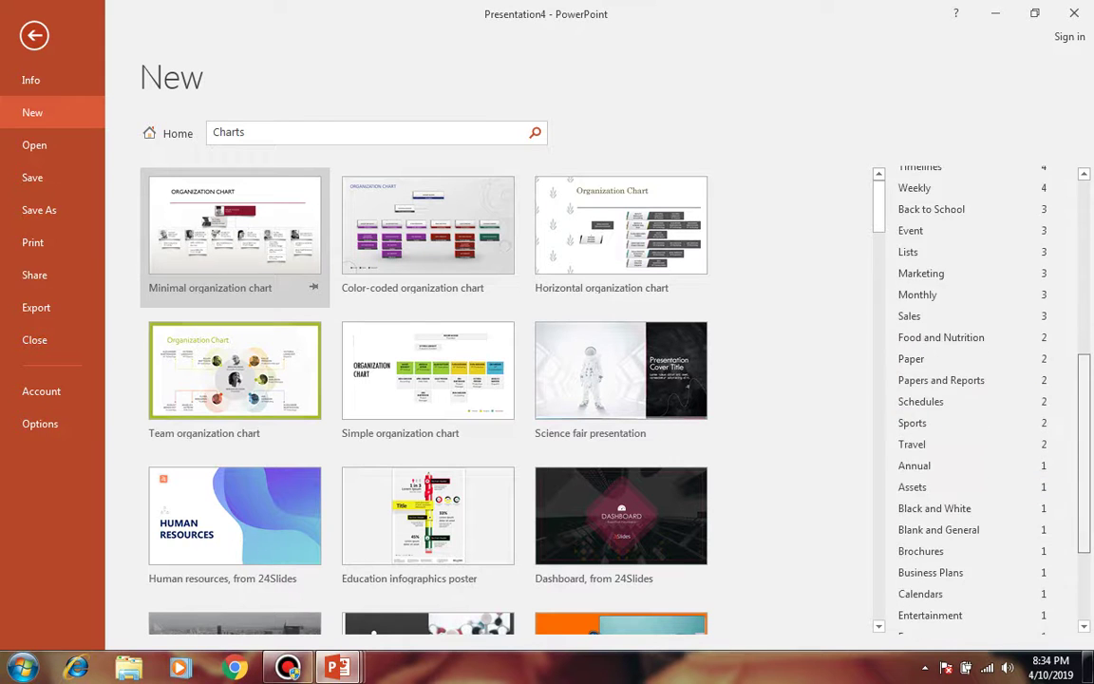
{"action": "scroll", "coordinate": [950, 521], "scroll_direction": "down", "scroll_amount": 3}
{"action": "scroll", "coordinate": [969, 398], "scroll_direction": "up", "scroll_amount": 3}
{"action": "scroll", "coordinate": [968, 398], "scroll_direction": "up", "scroll_amount": 5}
{"action": "scroll", "coordinate": [968, 398], "scroll_direction": "up", "scroll_amount": 1}
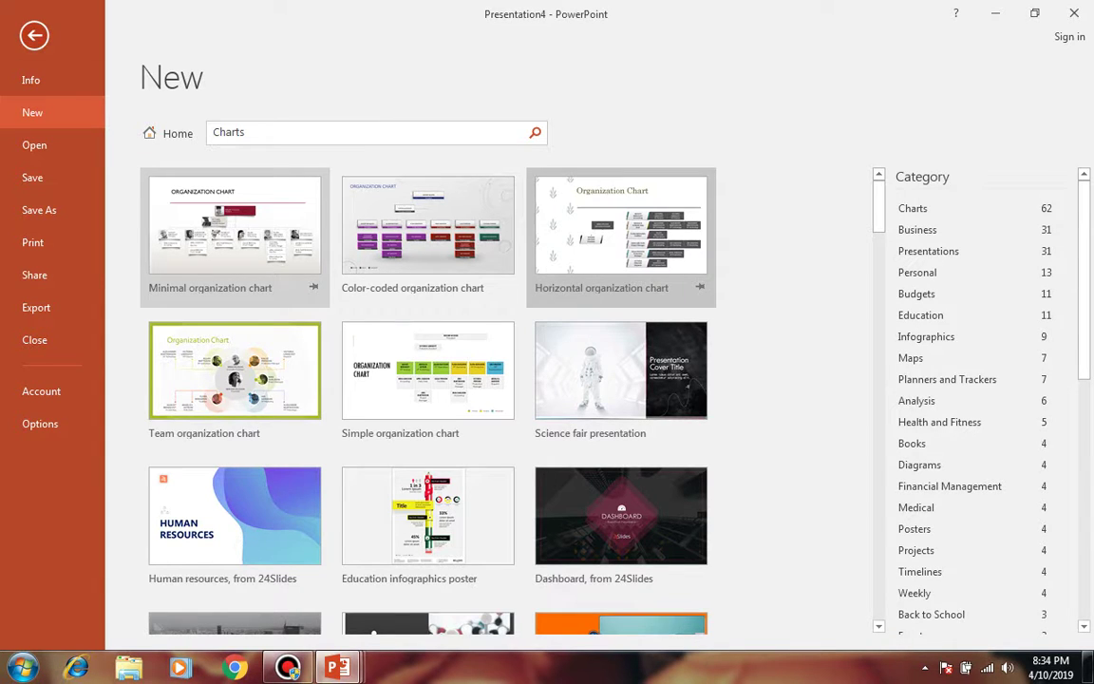
Step: Create Presentation5 from the Circuit theme in the New page's template gallery
{"action": "left_click", "coordinate": [34, 35]}
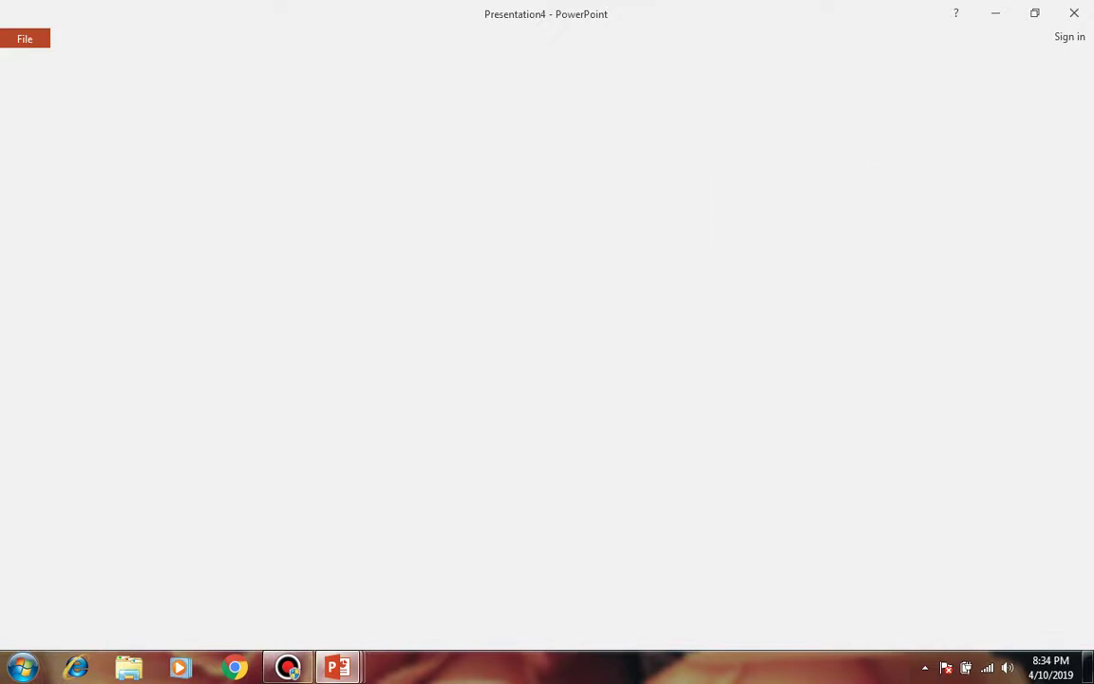
{"action": "left_click", "coordinate": [24, 38]}
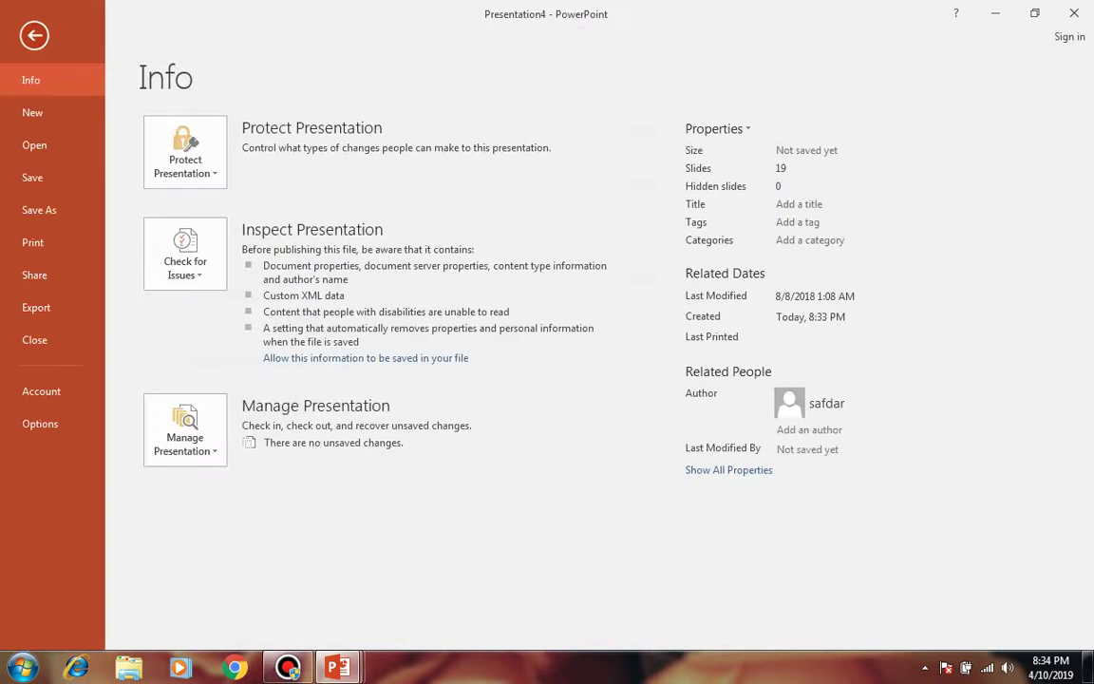
{"action": "left_click", "coordinate": [32, 112]}
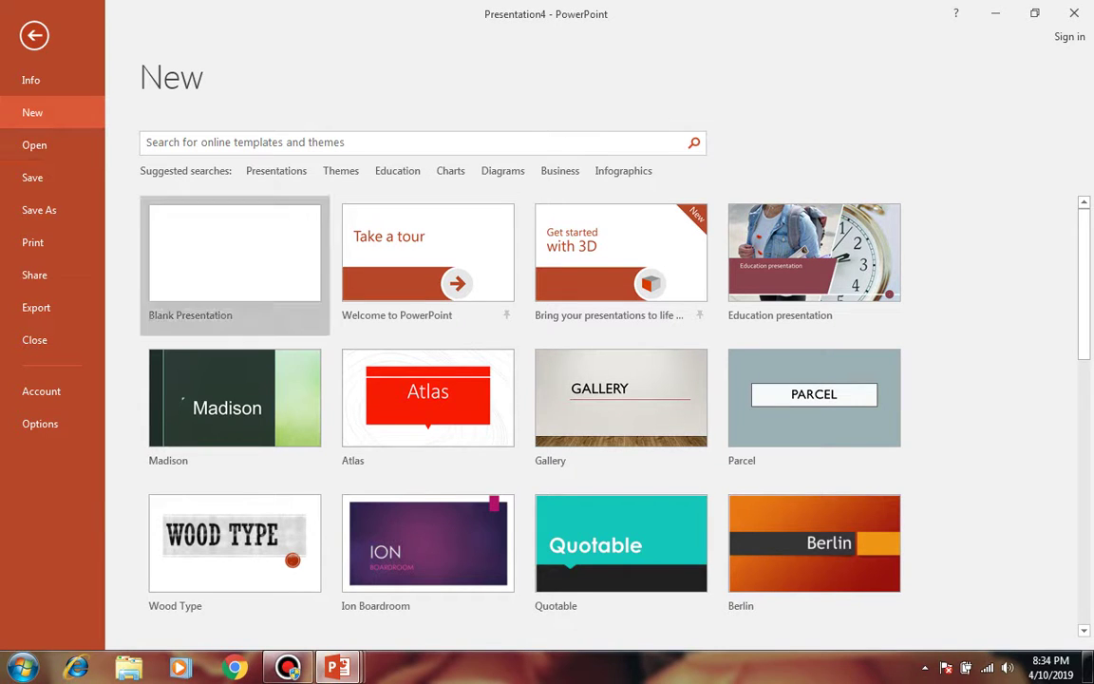
{"action": "scroll", "coordinate": [621, 408], "scroll_direction": "down", "scroll_amount": 3}
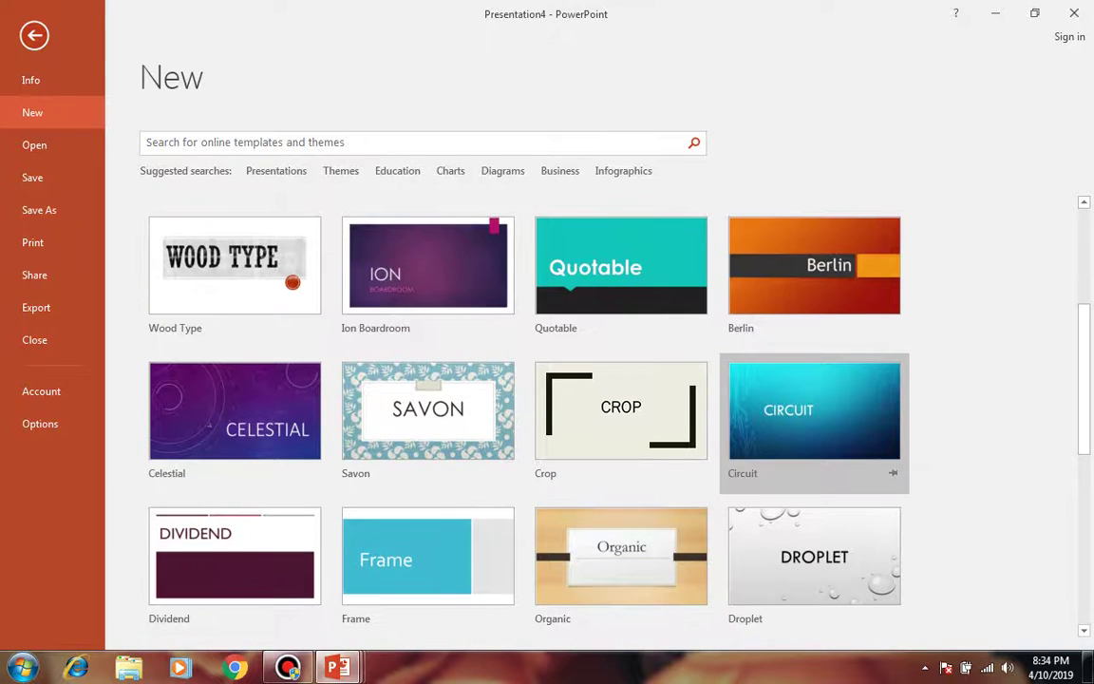
{"action": "left_click", "coordinate": [815, 410]}
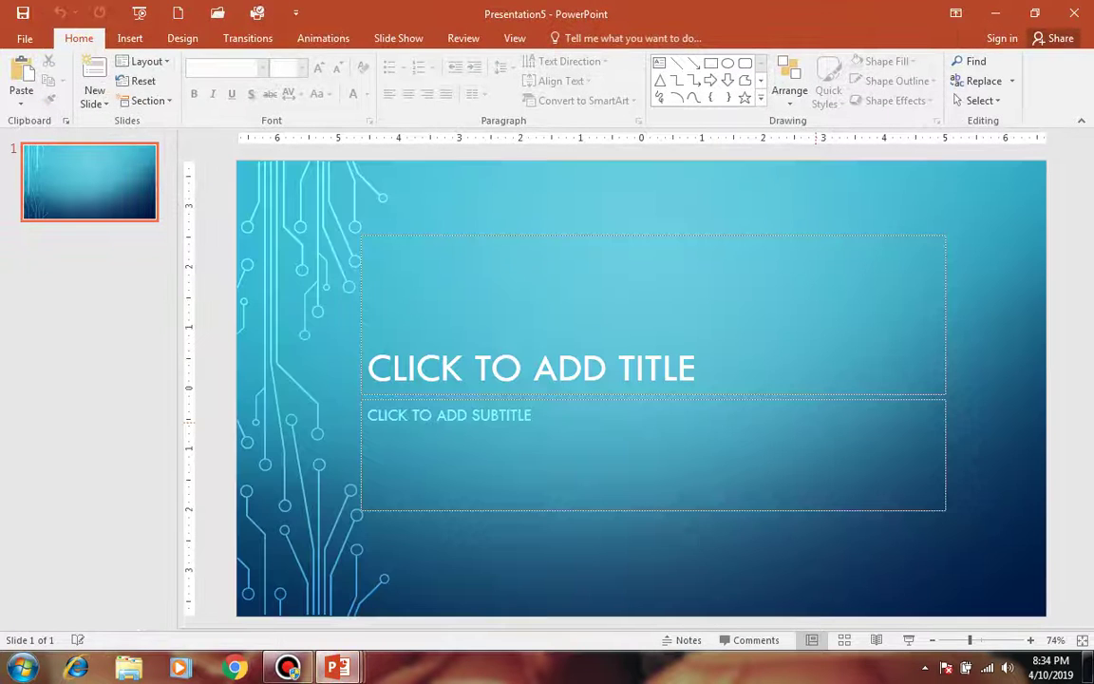
Step: Select the Circuit slide's title and subtitle placeholders, then show Presentation5's Info page
{"action": "left_click", "coordinate": [531, 368]}
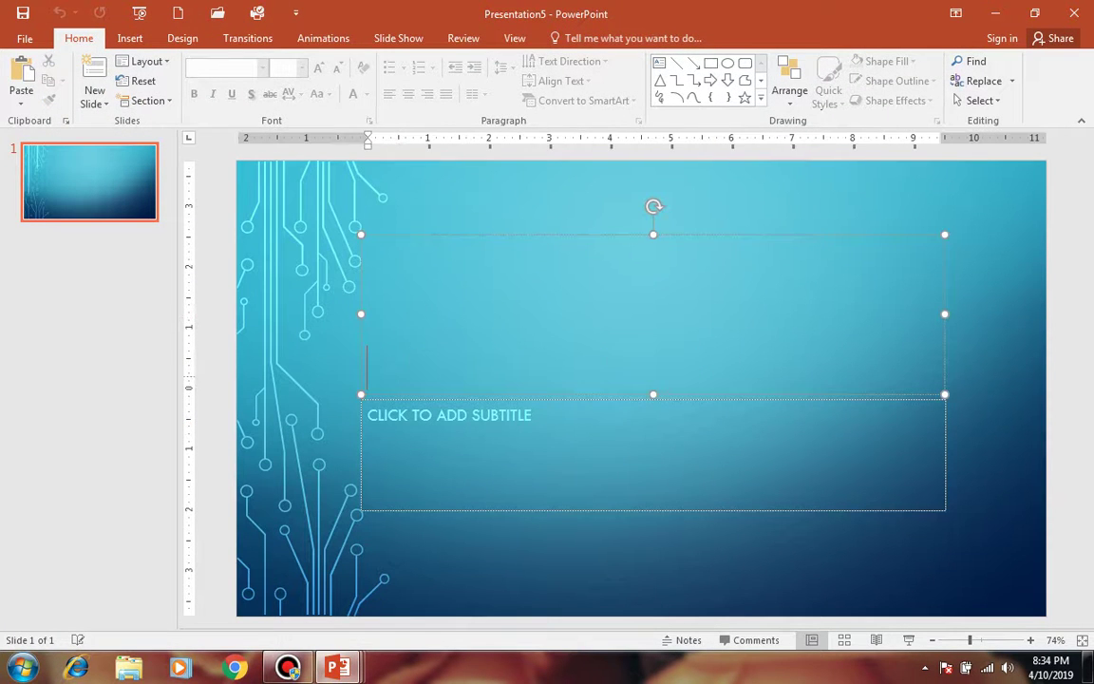
{"action": "left_click", "coordinate": [367, 415]}
{"action": "key", "text": "Escape"}
{"action": "key", "text": "Escape"}
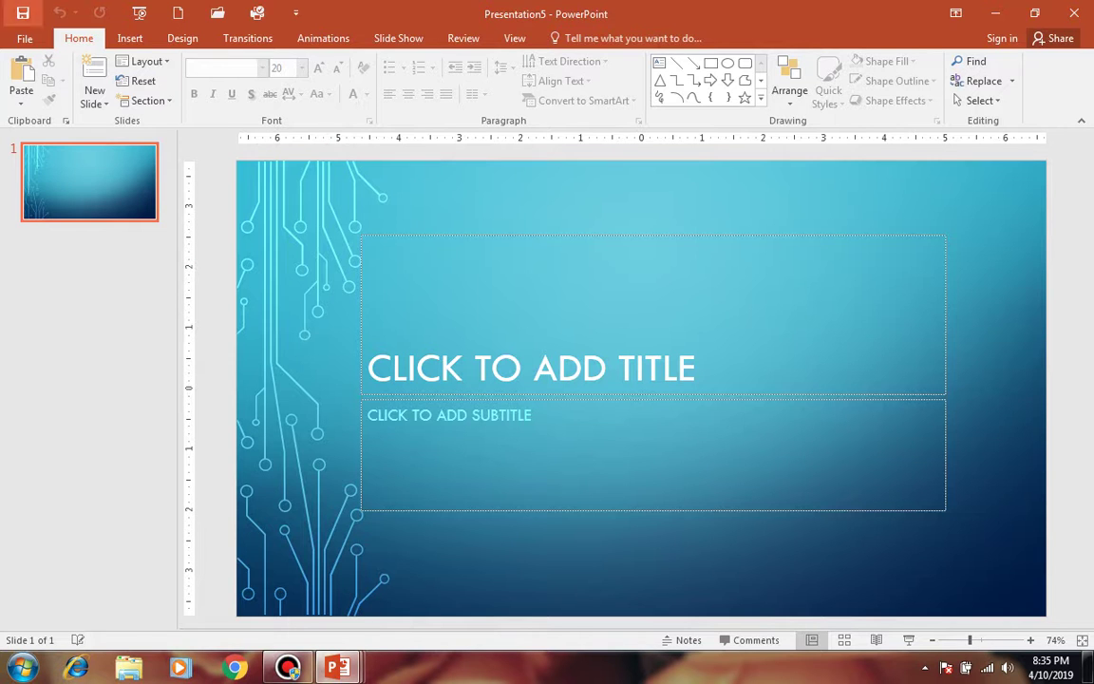
{"action": "key", "text": "ctrl+w"}
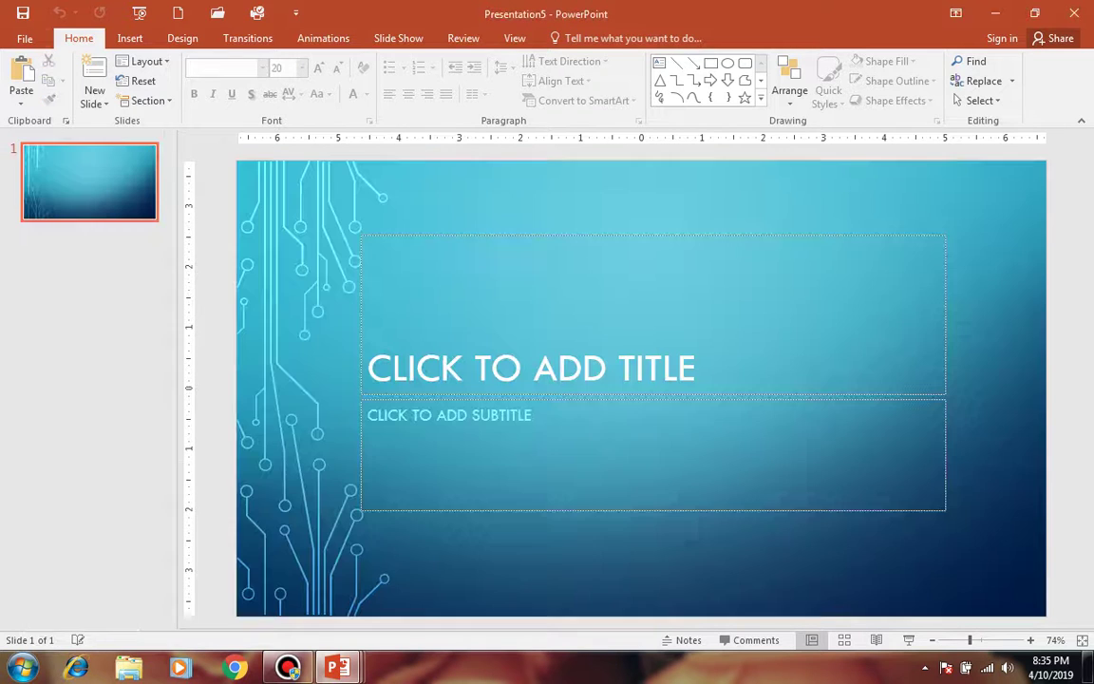
{"action": "left_click", "coordinate": [24, 38]}
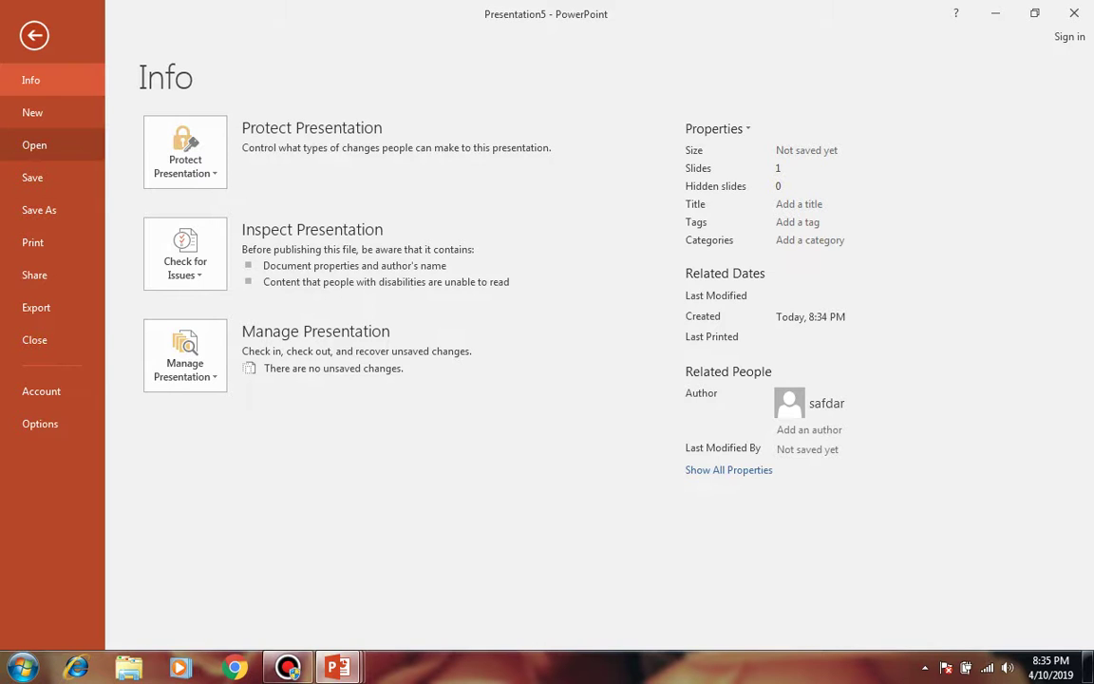
Step: Pin then unpin Title Layout in Recent, then browse OneDrive and This PC's My Documents
{"action": "left_click", "coordinate": [34, 144]}
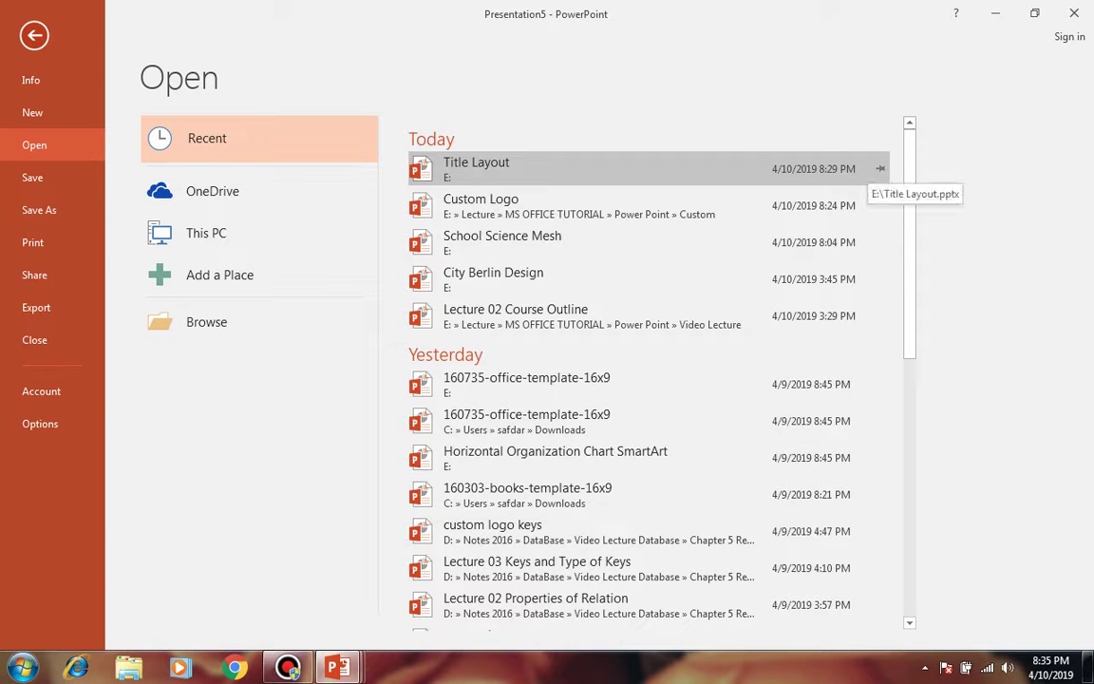
{"action": "left_click", "coordinate": [879, 168]}
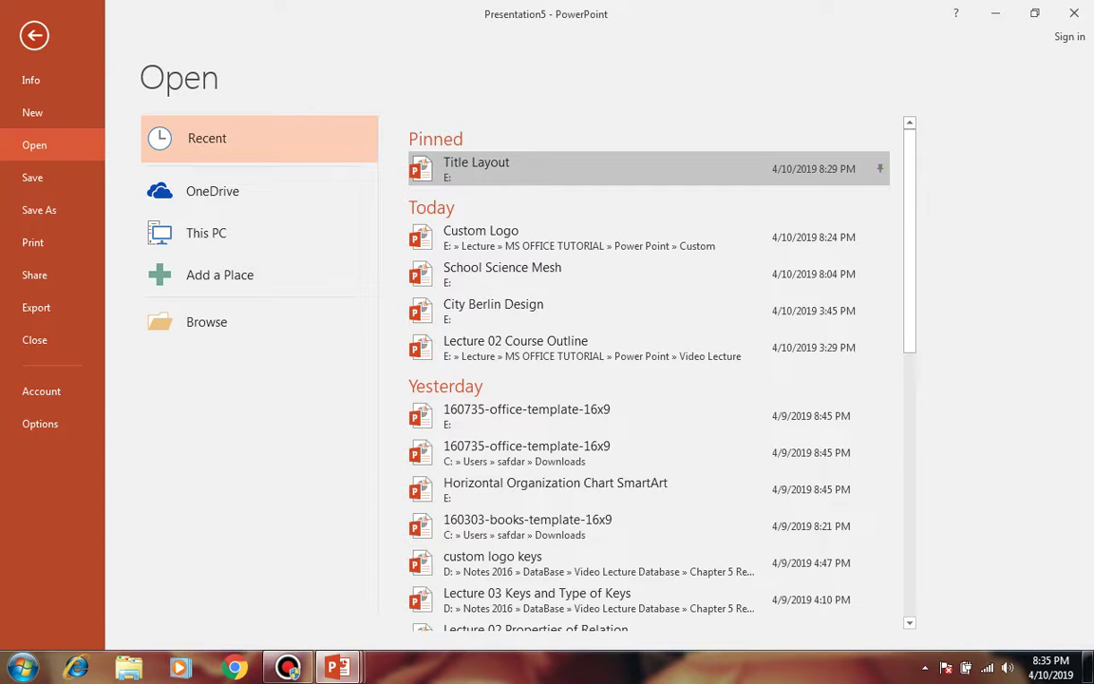
{"action": "left_click", "coordinate": [880, 168]}
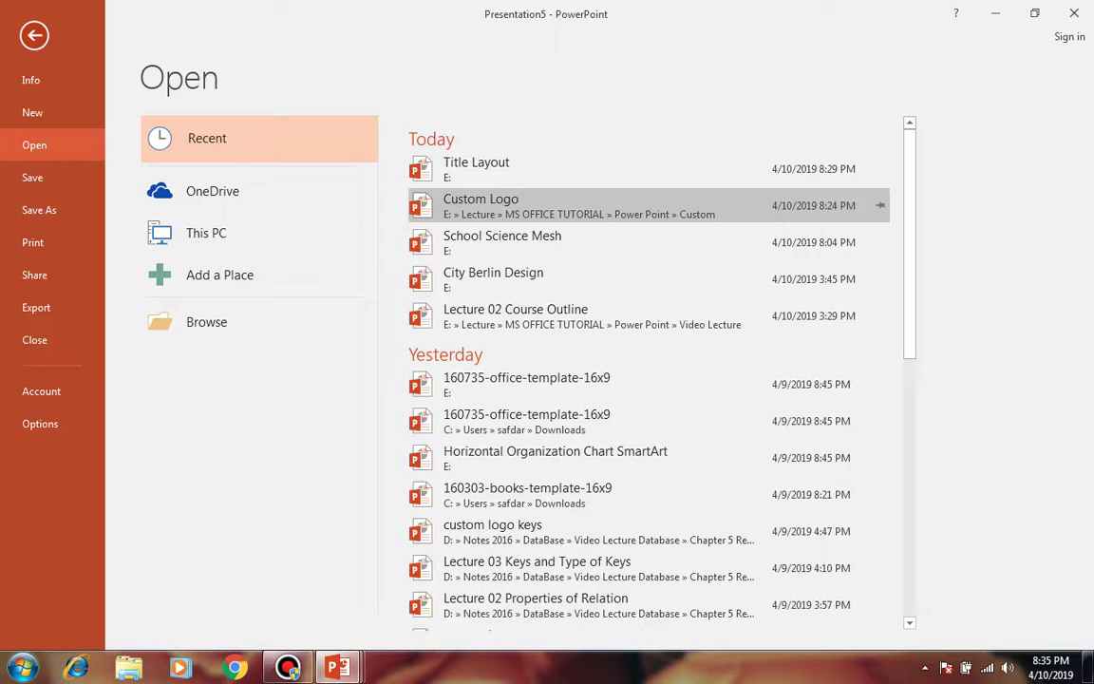
{"action": "left_click", "coordinate": [212, 190]}
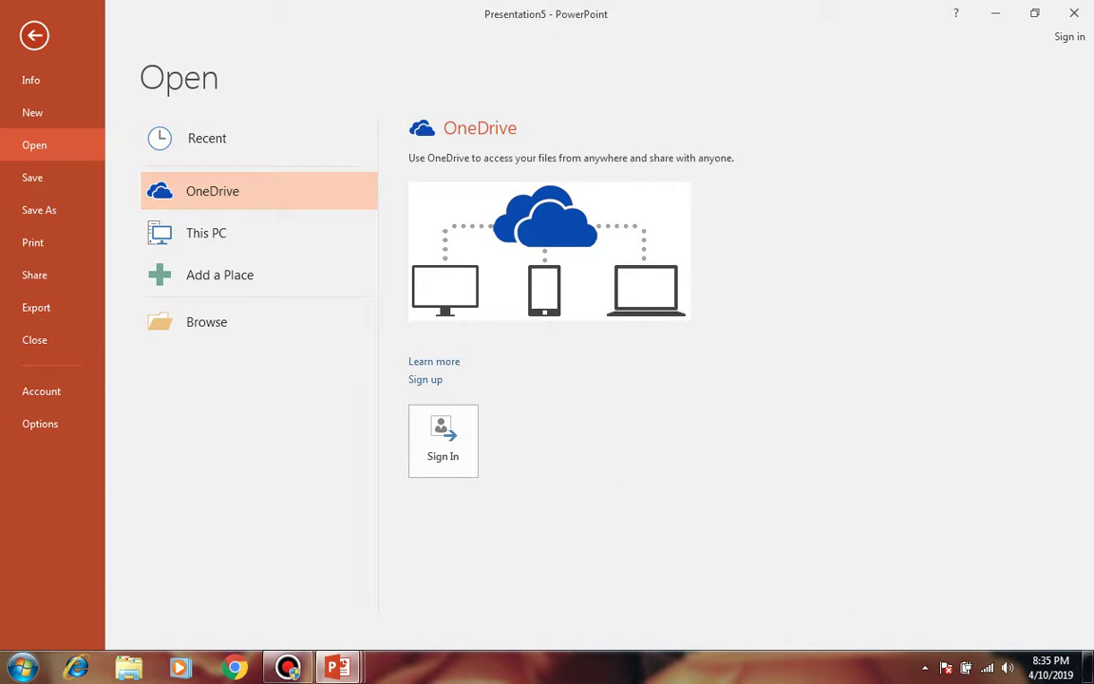
{"action": "left_click", "coordinate": [206, 232]}
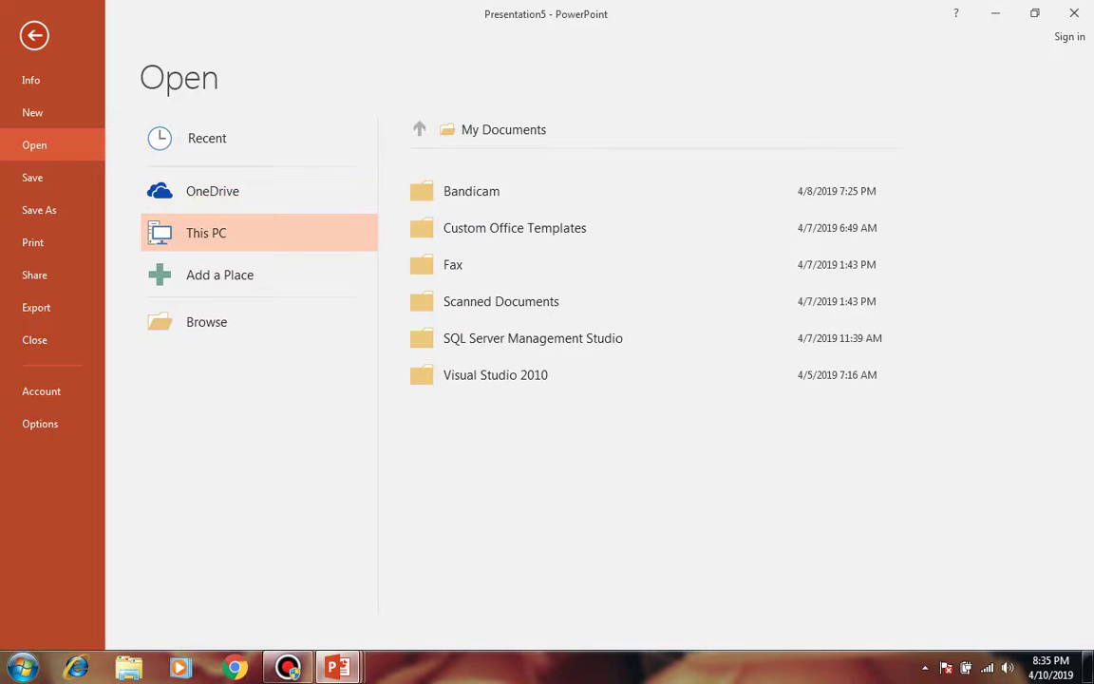
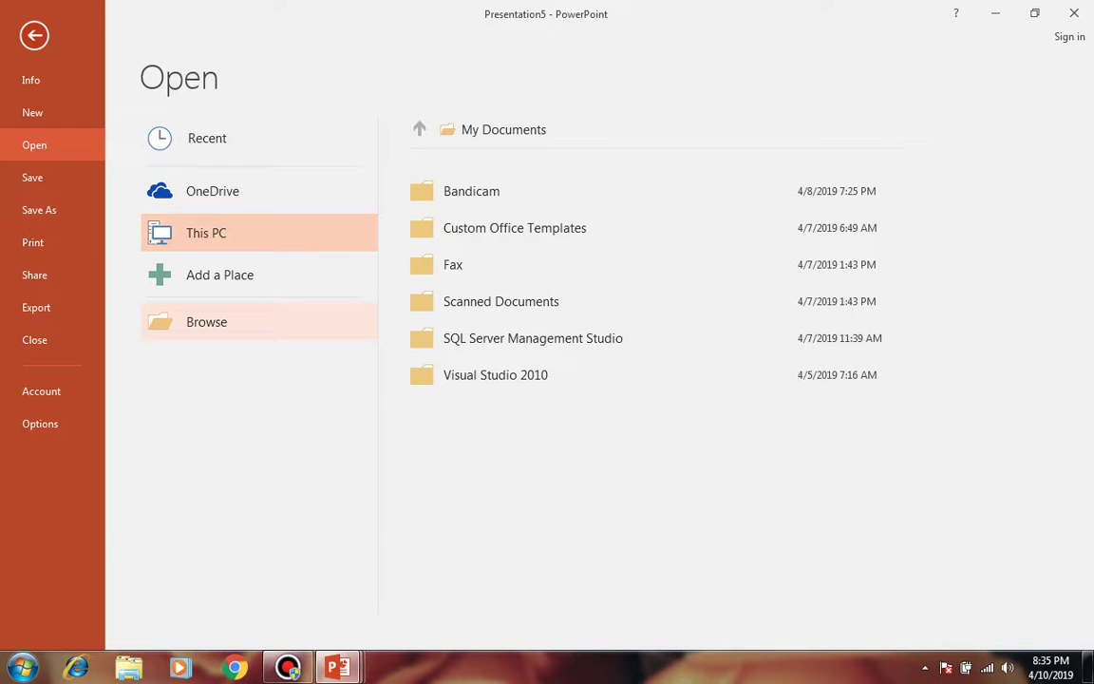
Step: Browse to Local Disk (E:) and open the City Berlin Design presentation
{"action": "left_click", "coordinate": [206, 322]}
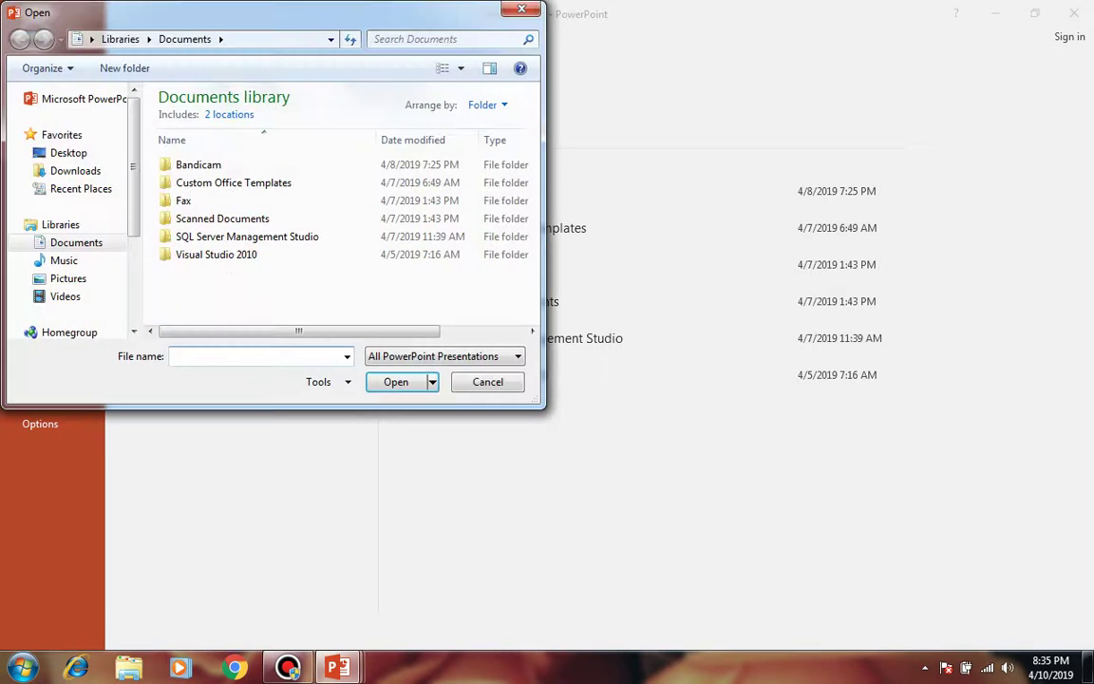
{"action": "scroll", "coordinate": [71, 238], "scroll_direction": "down", "scroll_amount": 3}
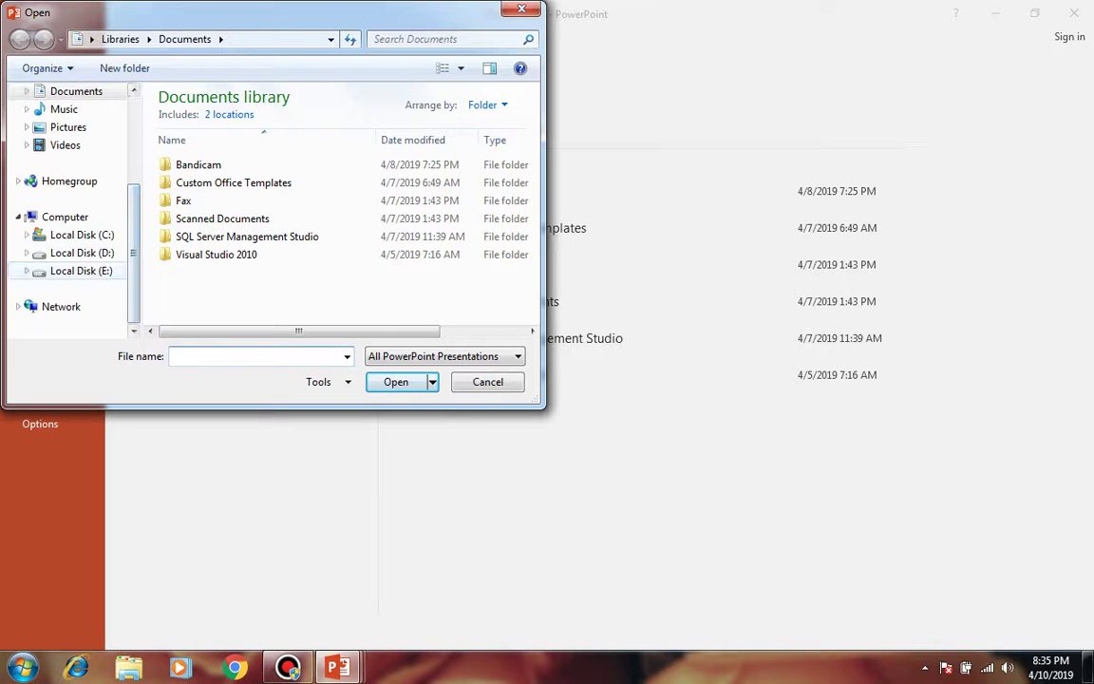
{"action": "left_click", "coordinate": [81, 270]}
{"action": "double_click", "coordinate": [215, 189]}
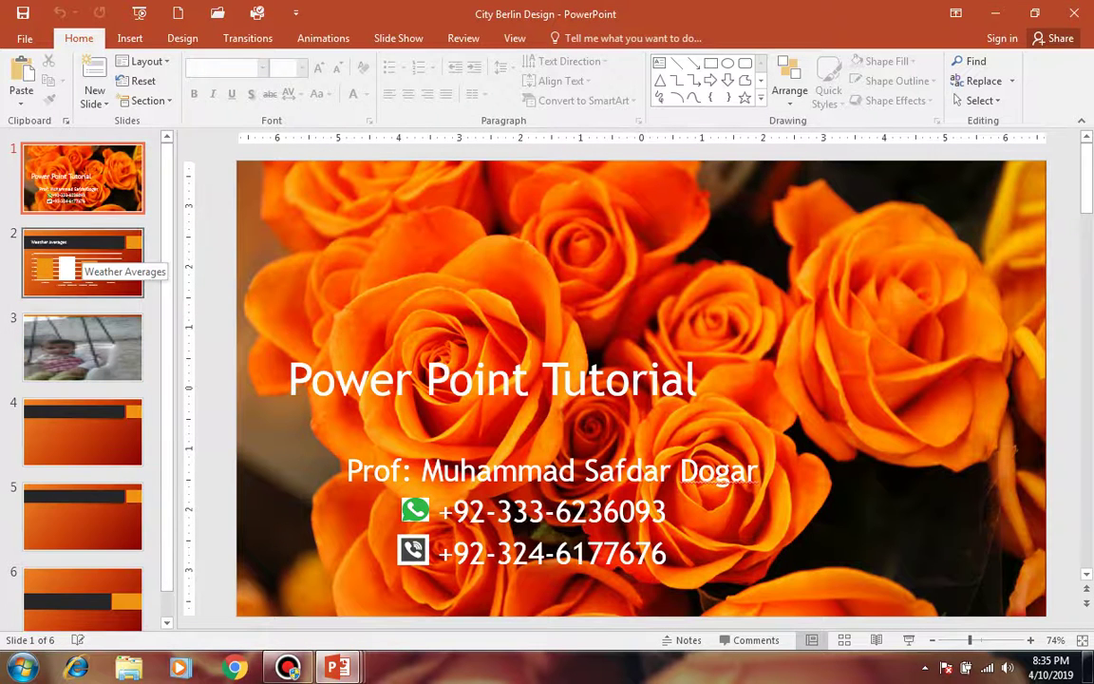
Step: Step through the City Berlin Design slides to the closing Thank You! slide
{"action": "key", "text": "Down"}
{"action": "key", "text": "Down"}
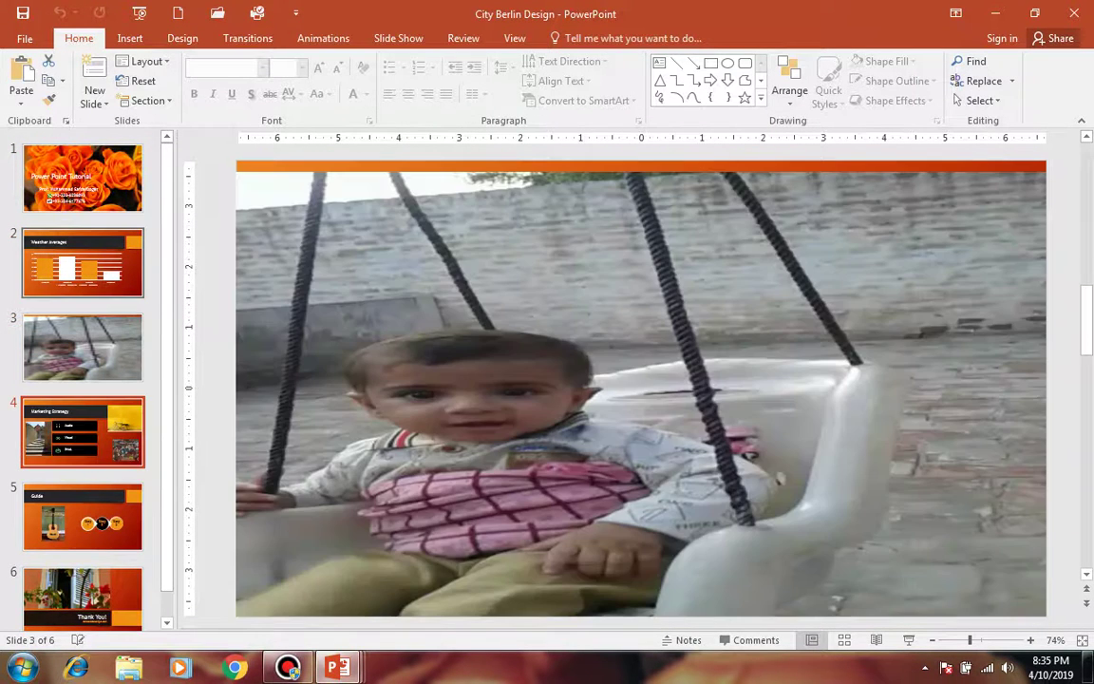
{"action": "key", "text": "Down"}
{"action": "key", "text": "Down"}
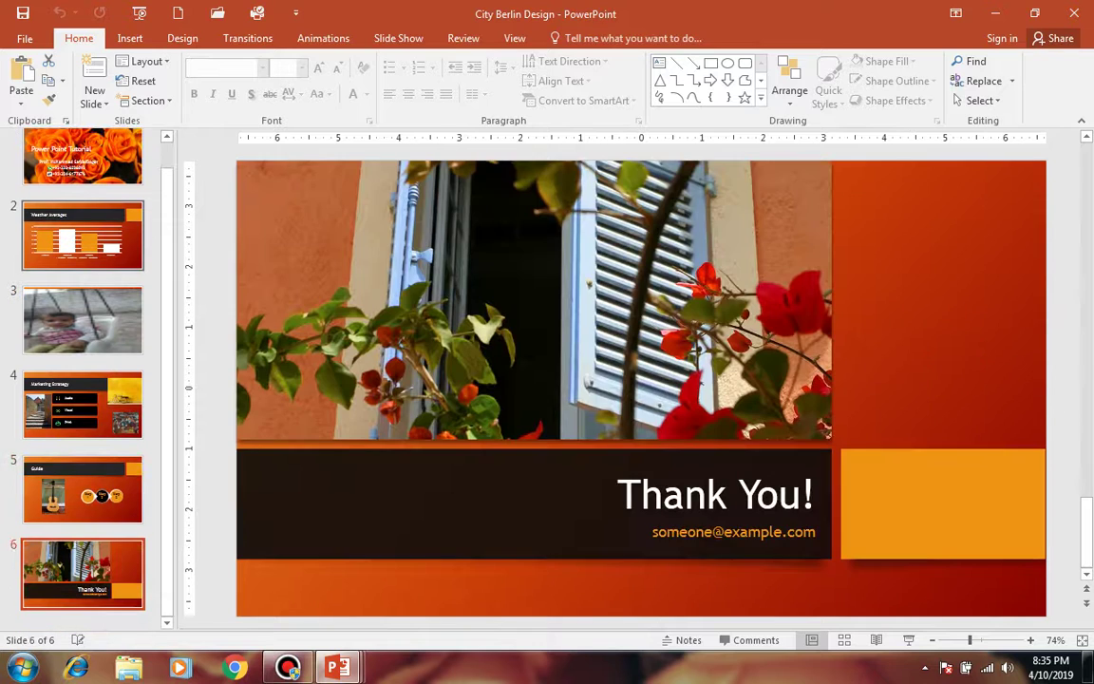